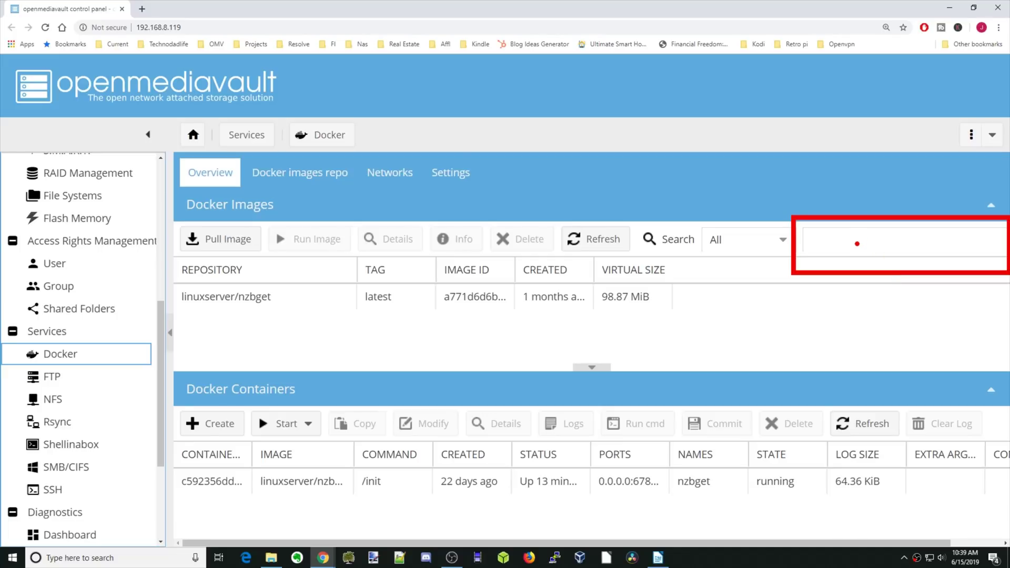
Step: Search Docker images for 'mariadb' and select linuxserver/mariadb
click(889, 243)
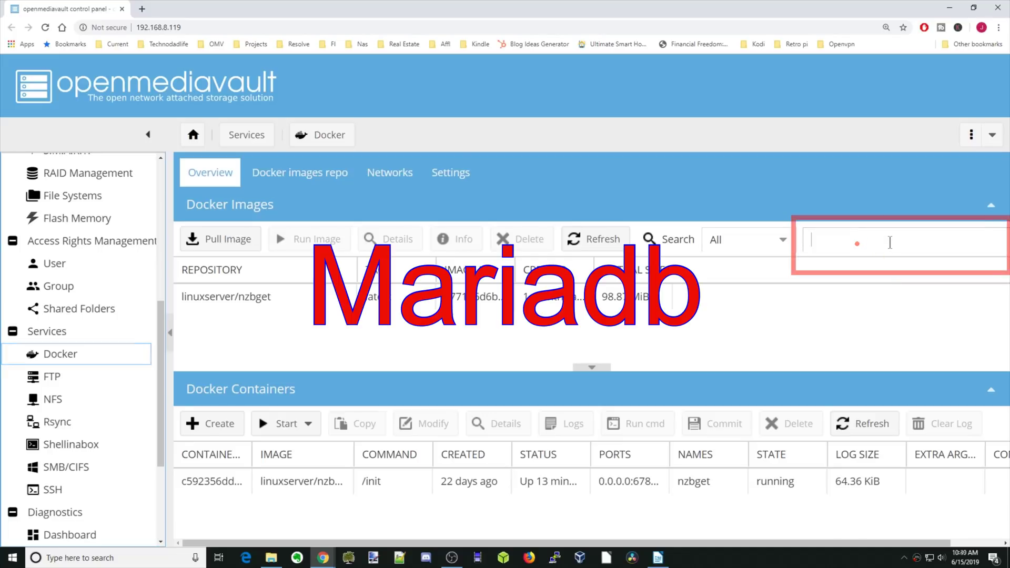
text(mariadb)
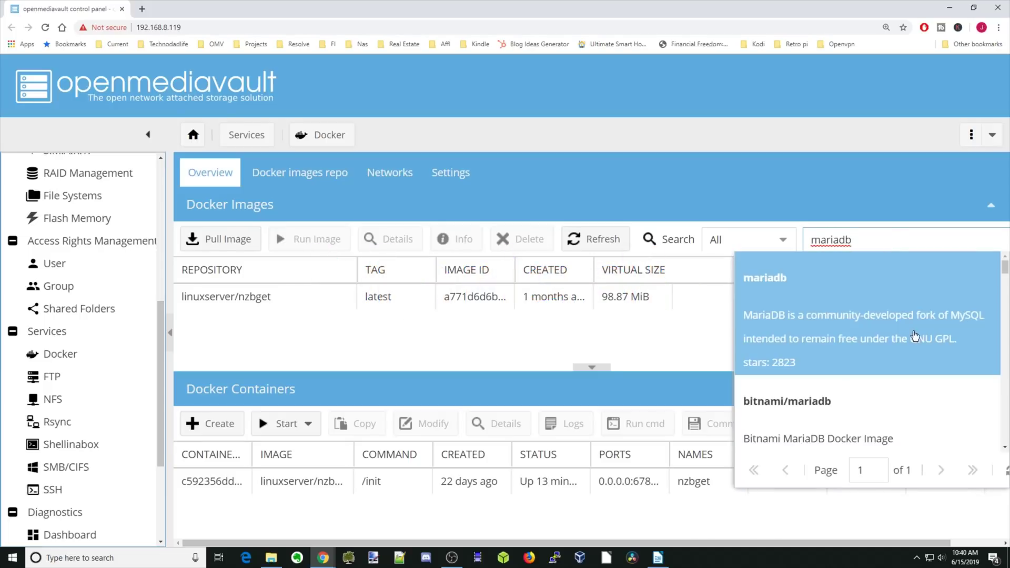
scroll(875, 302, down, 4)
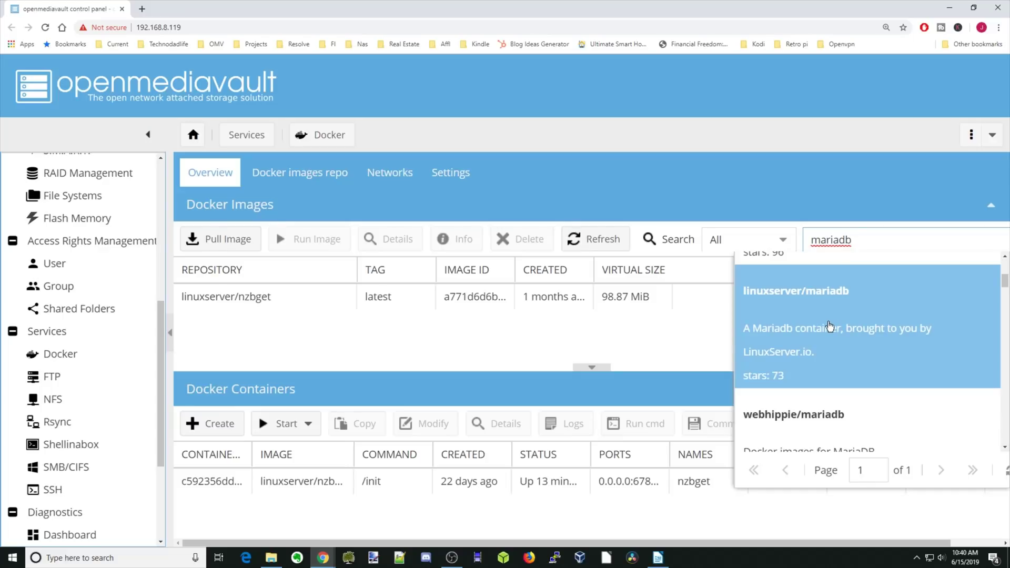
click(830, 326)
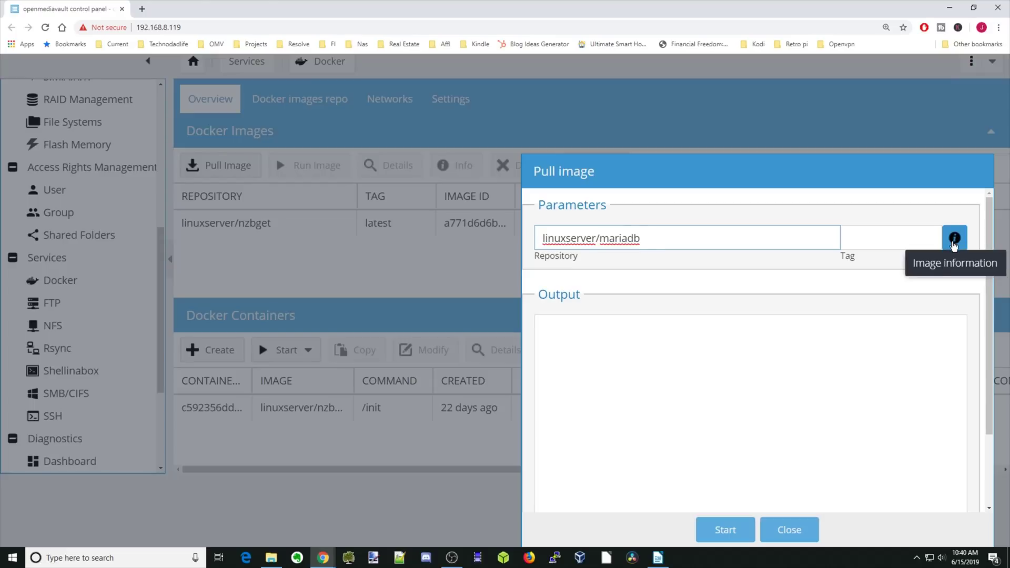
Step: Review the image's Docker Hub page, then pull linuxserver/mariadb and close the download window
click(954, 239)
scroll(519, 250, down, 9)
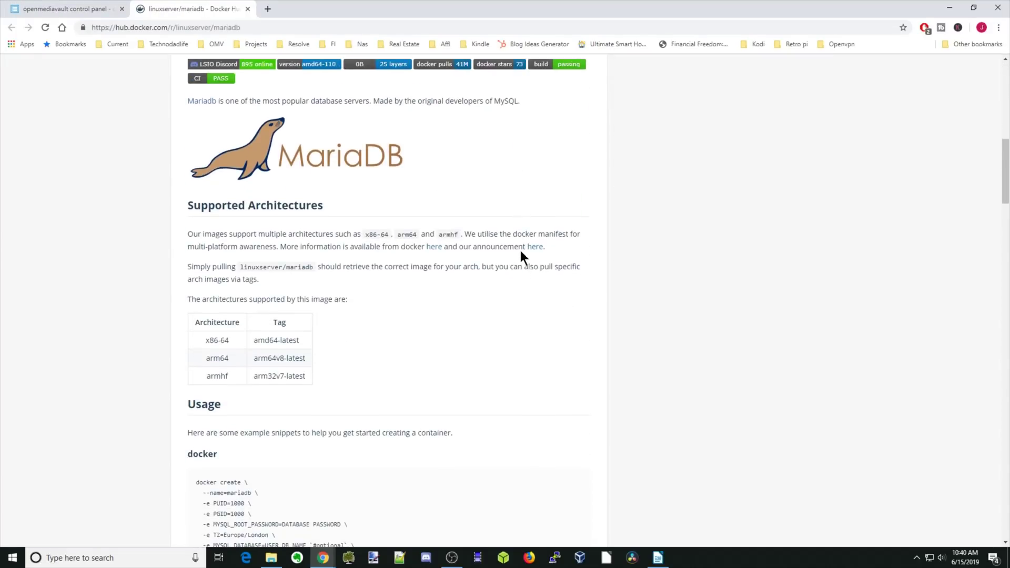
scroll(519, 250, down, 4)
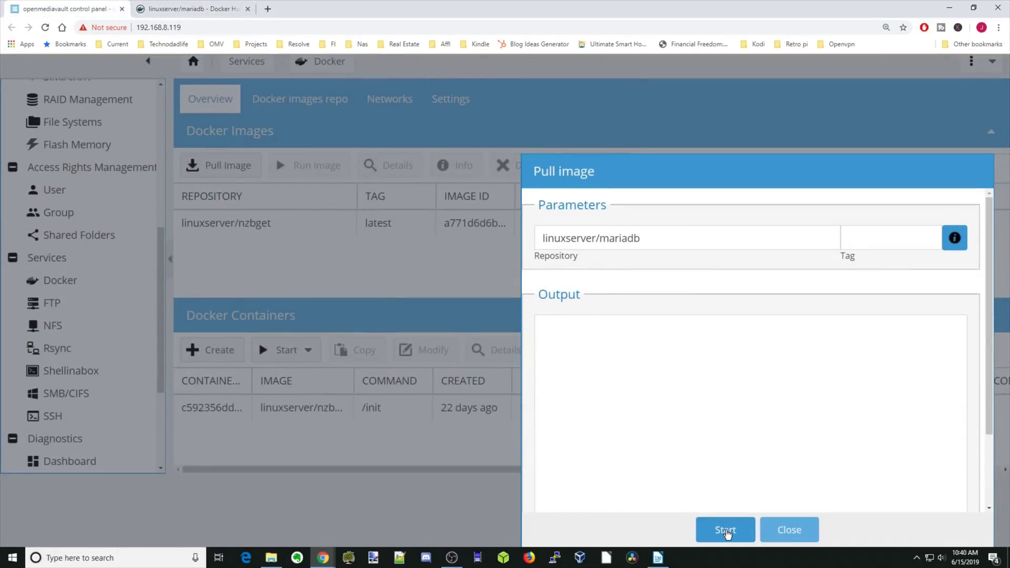
click(726, 530)
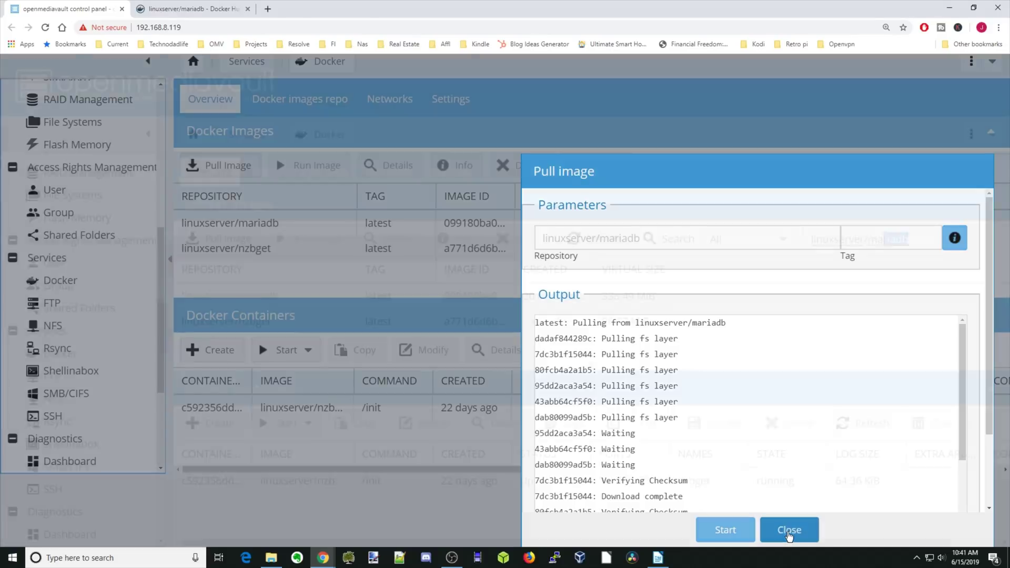
click(789, 531)
drag(812, 239, 911, 239)
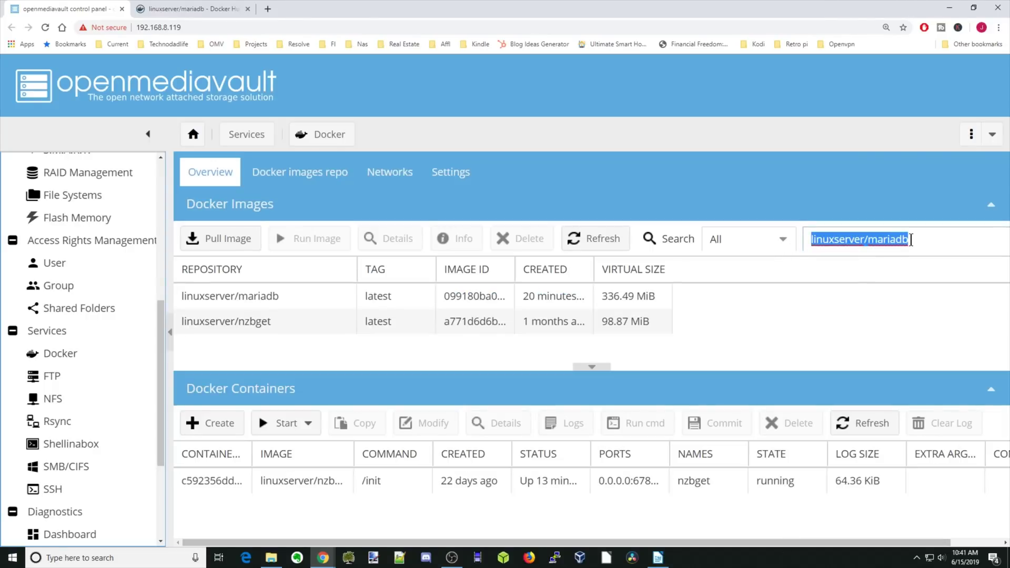
Step: Replace the search with 'piwigo' and pull the linuxserver/piwigo image
key(BackSpace)
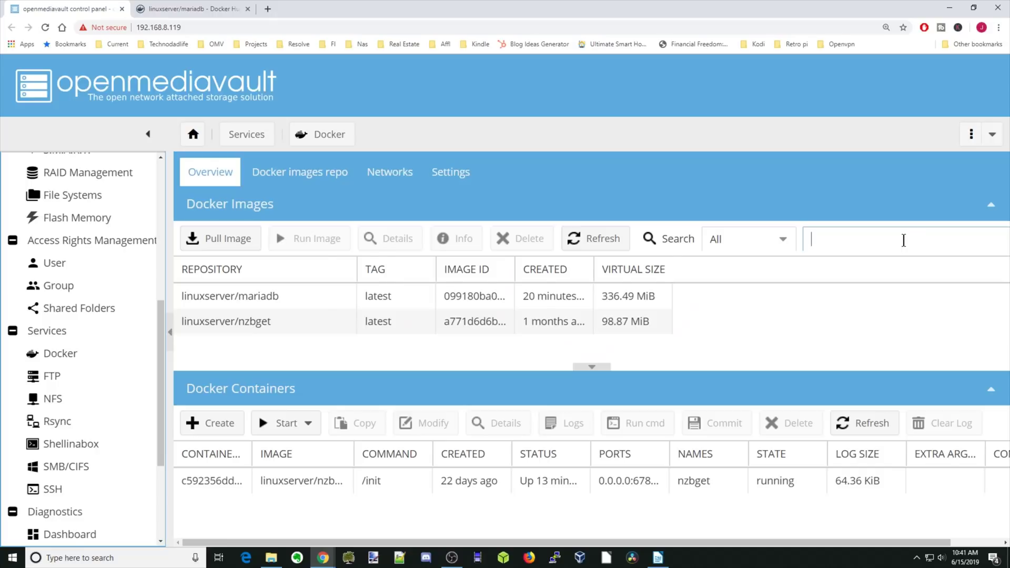
text(piw)
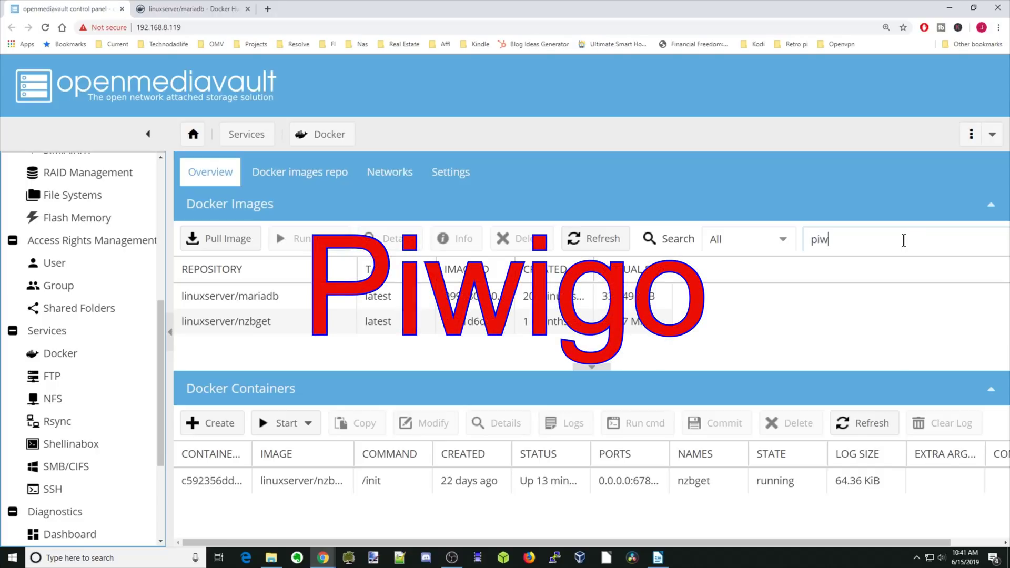
text(igo)
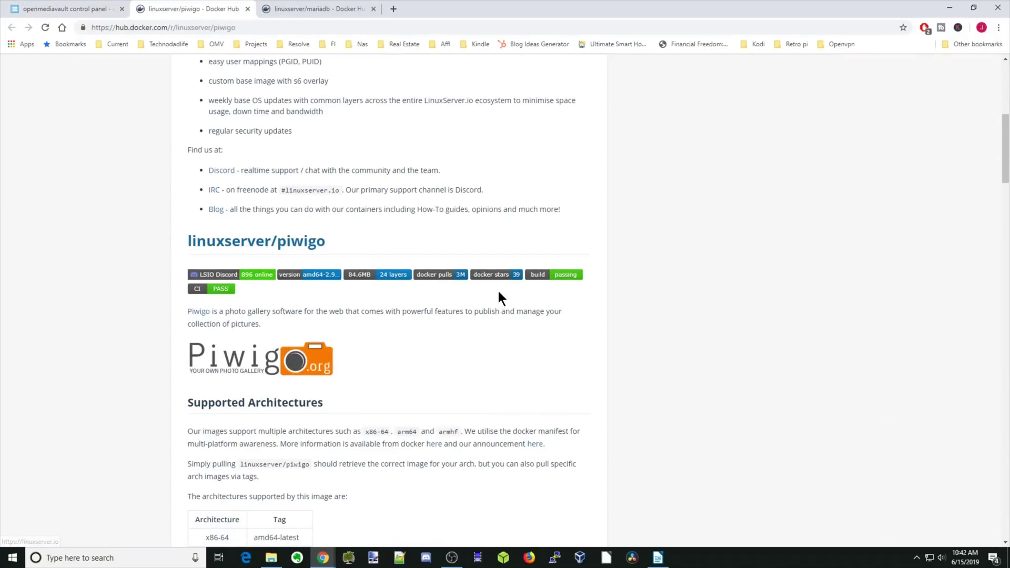
scroll(499, 294, down, 8)
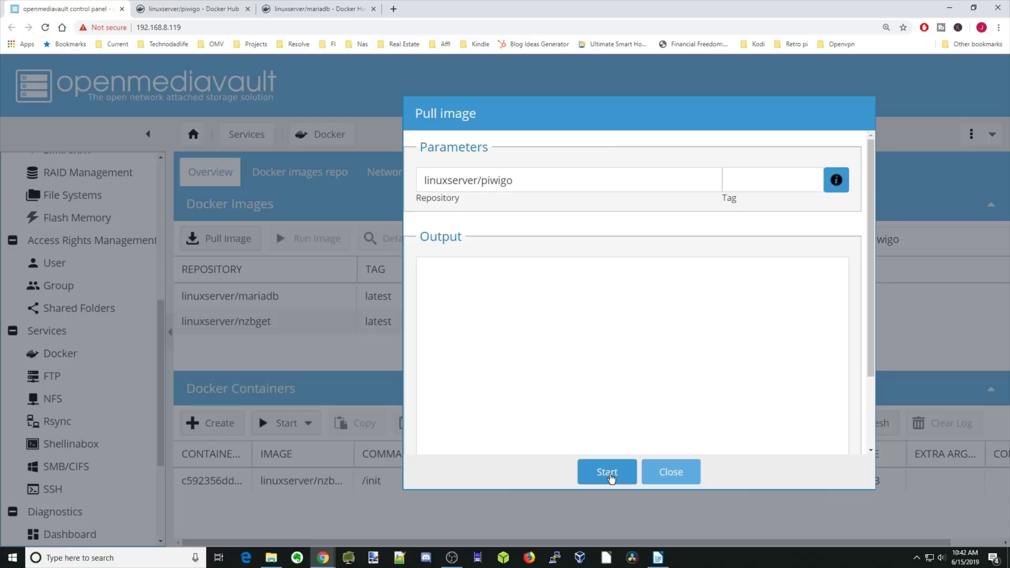
click(608, 473)
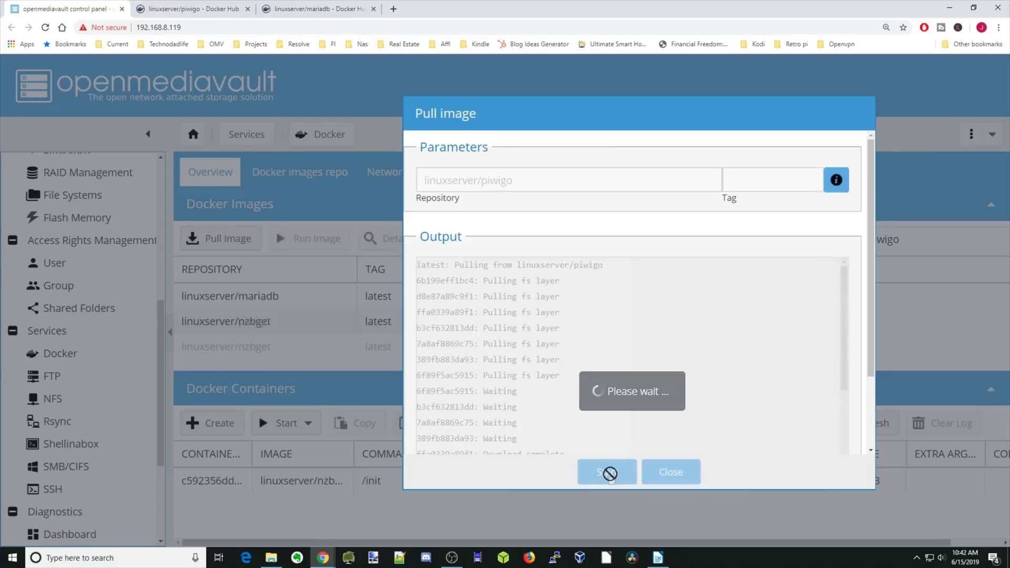
click(672, 476)
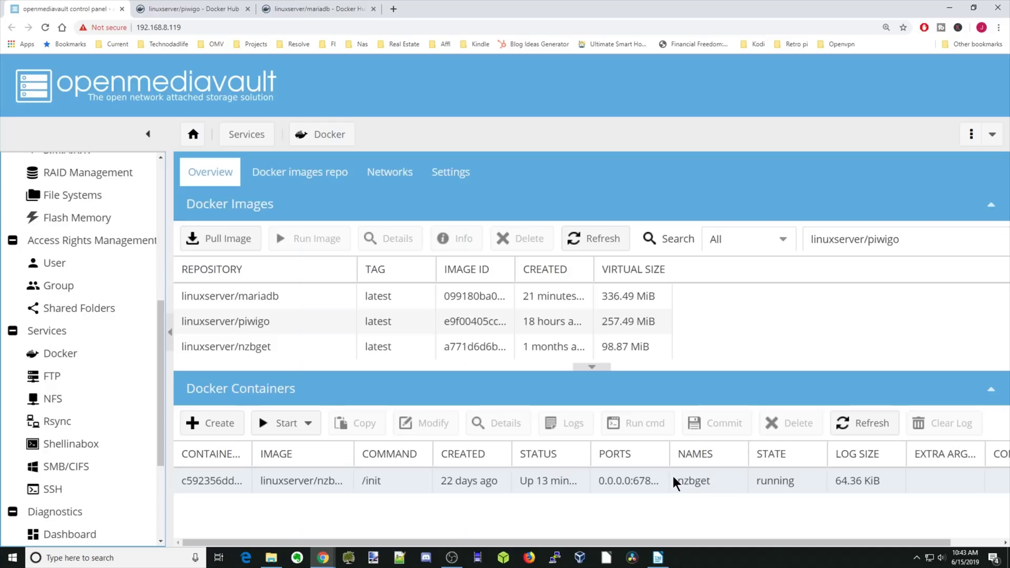
Step: Start a container from linuxserver/mariadb named piwigodb with restart policy always
click(275, 299)
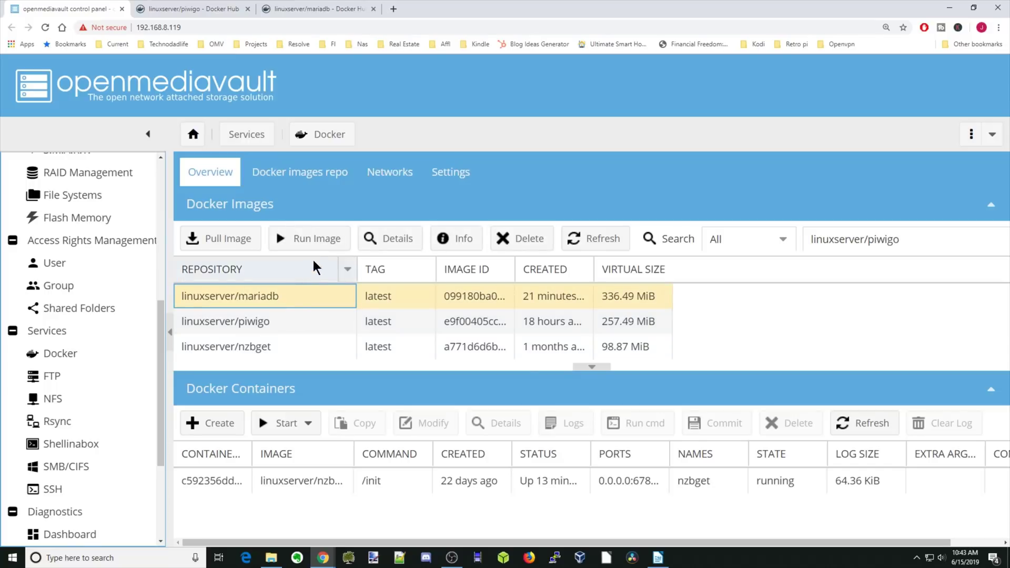
click(317, 244)
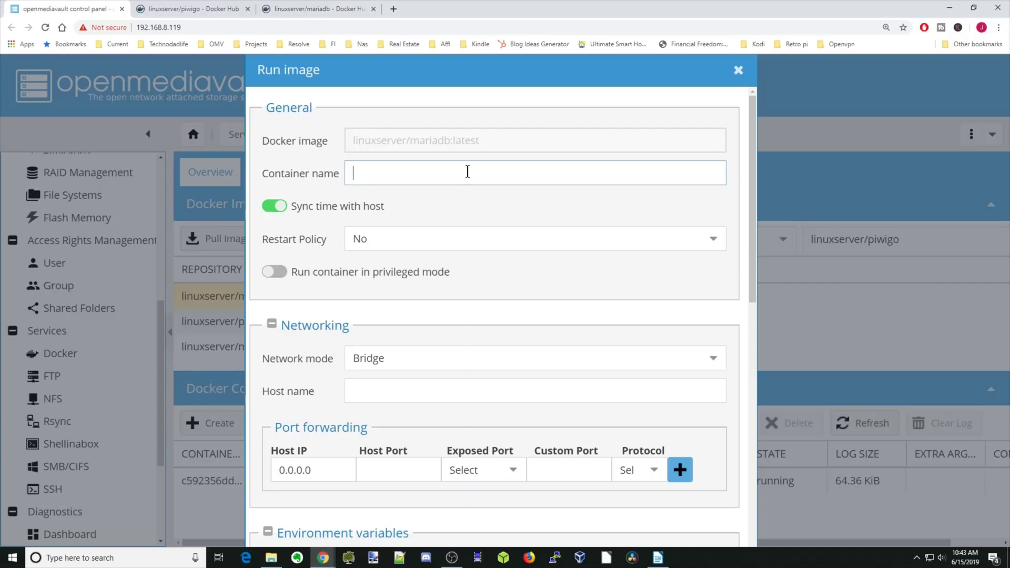
text(piwigodb)
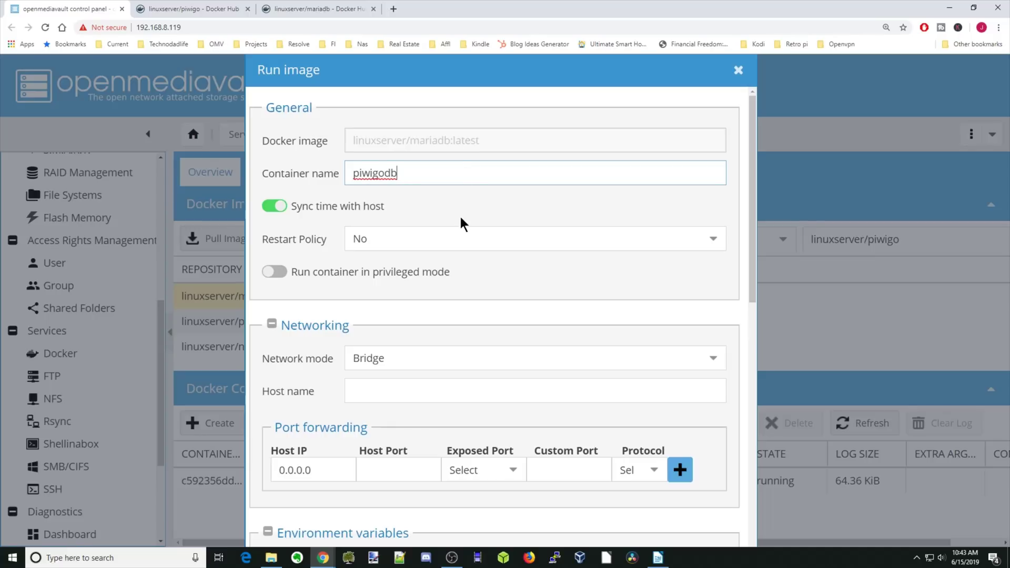
click(433, 236)
click(428, 287)
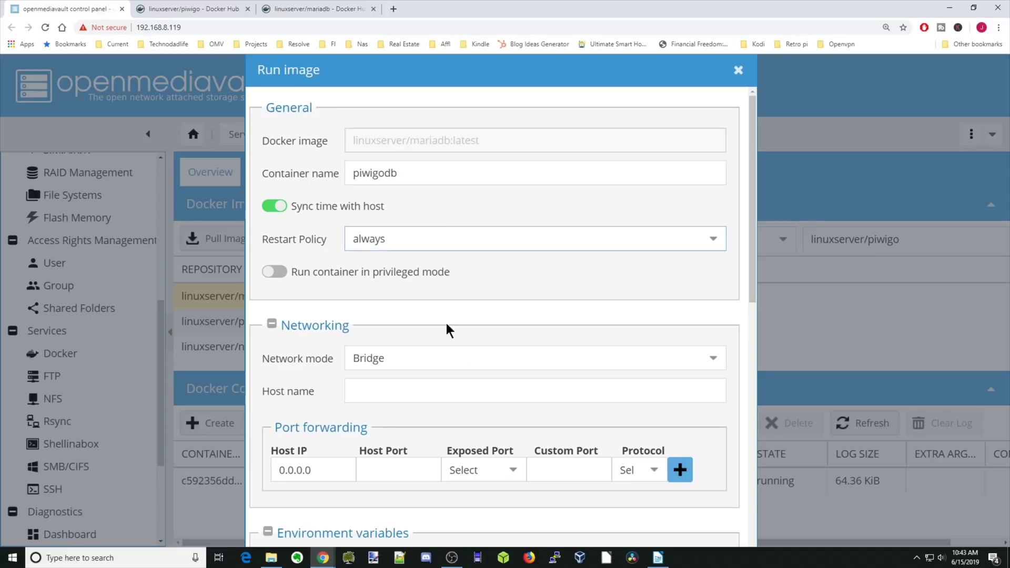
Step: Map host port 3306 to container port 3306/tcp and add the mapping
scroll(485, 369, down, 4)
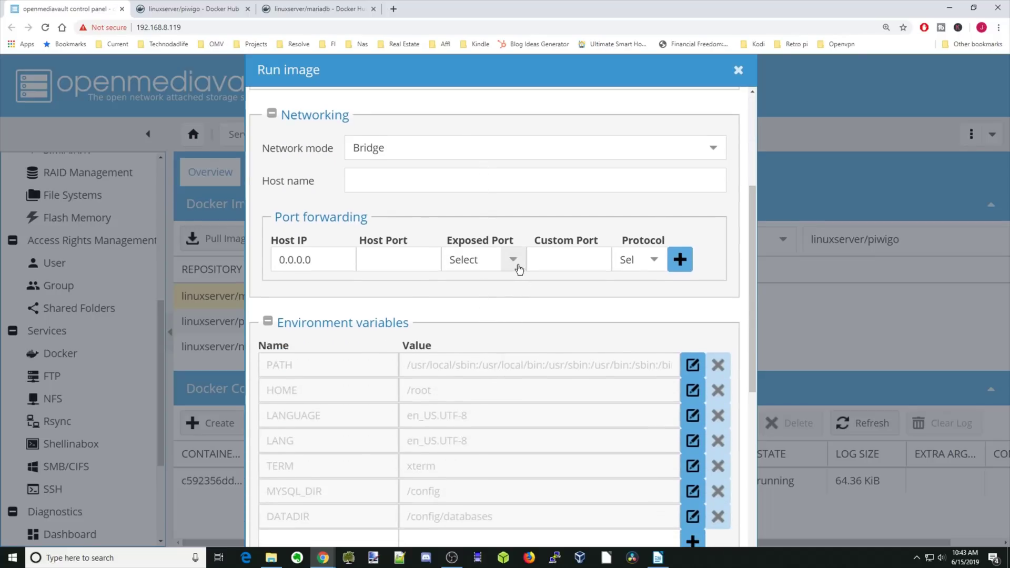
click(515, 263)
click(488, 287)
click(408, 259)
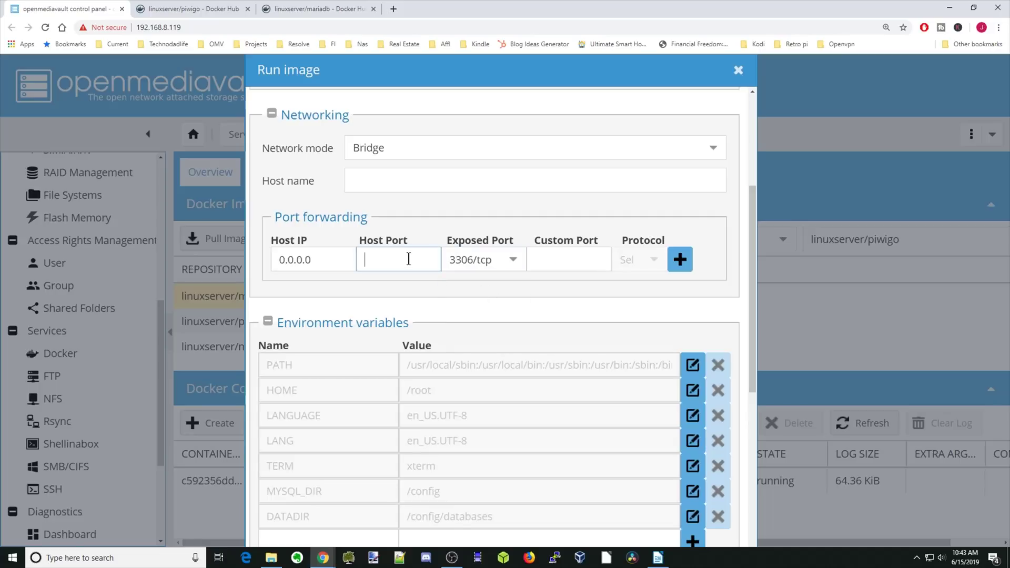
text(3306)
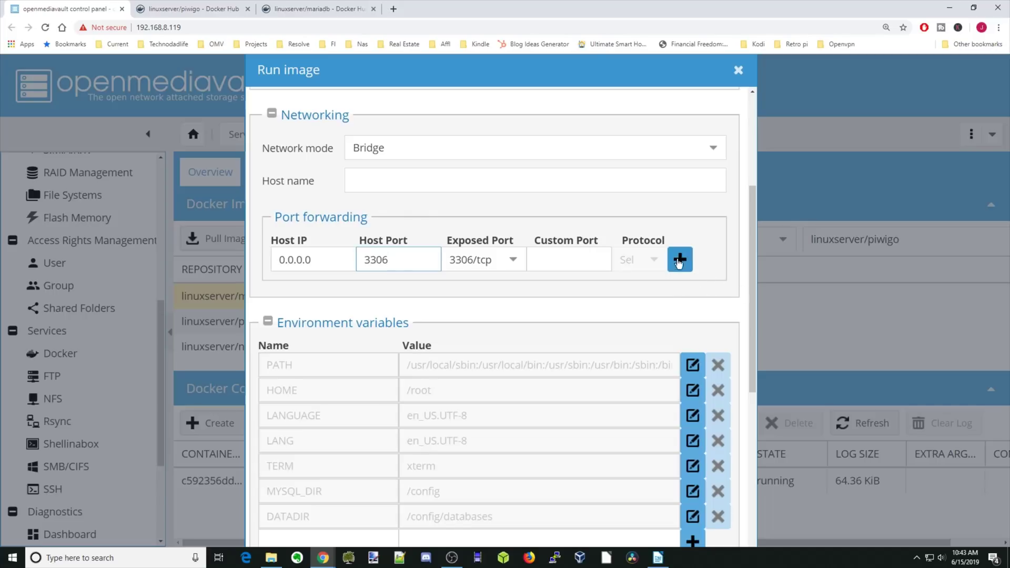
click(679, 262)
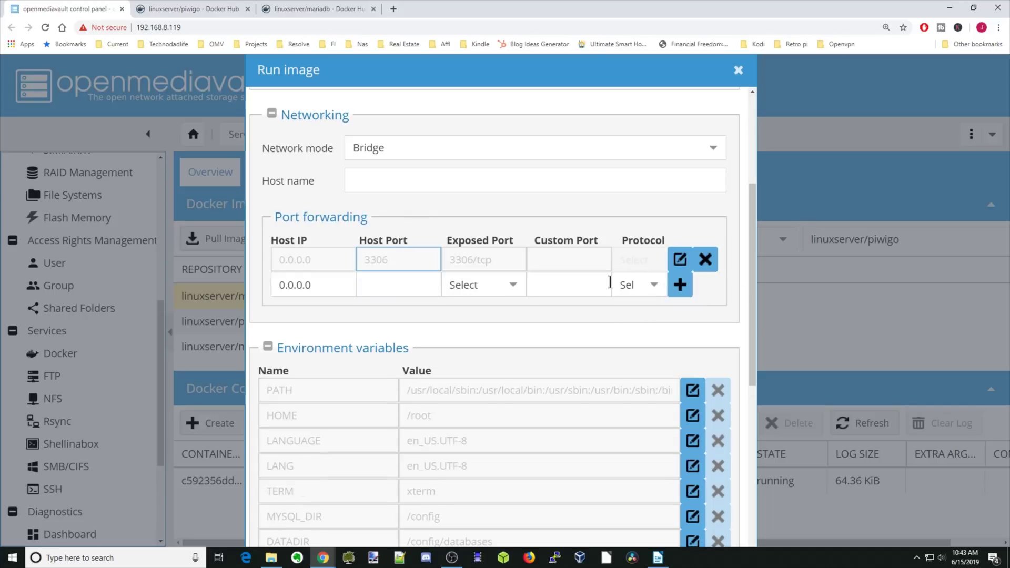
Step: Add the environment variable PUID=99
scroll(610, 283, down, 7)
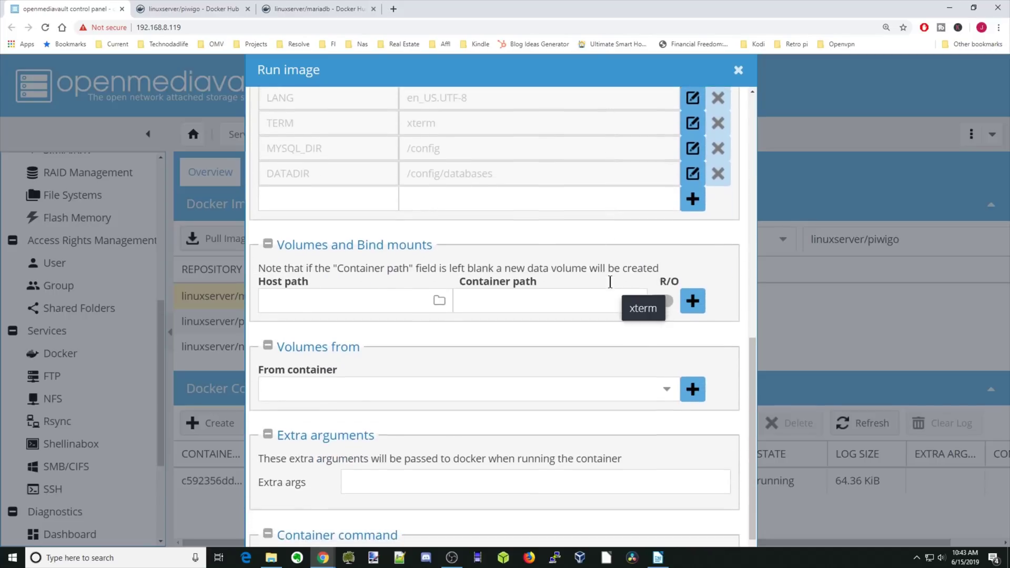
scroll(611, 283, up, 3)
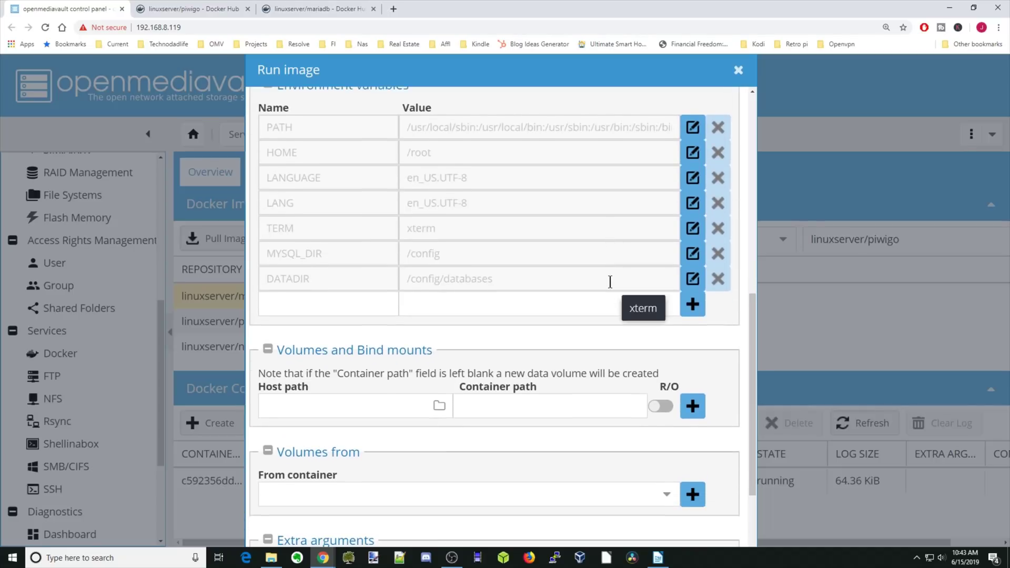
click(366, 307)
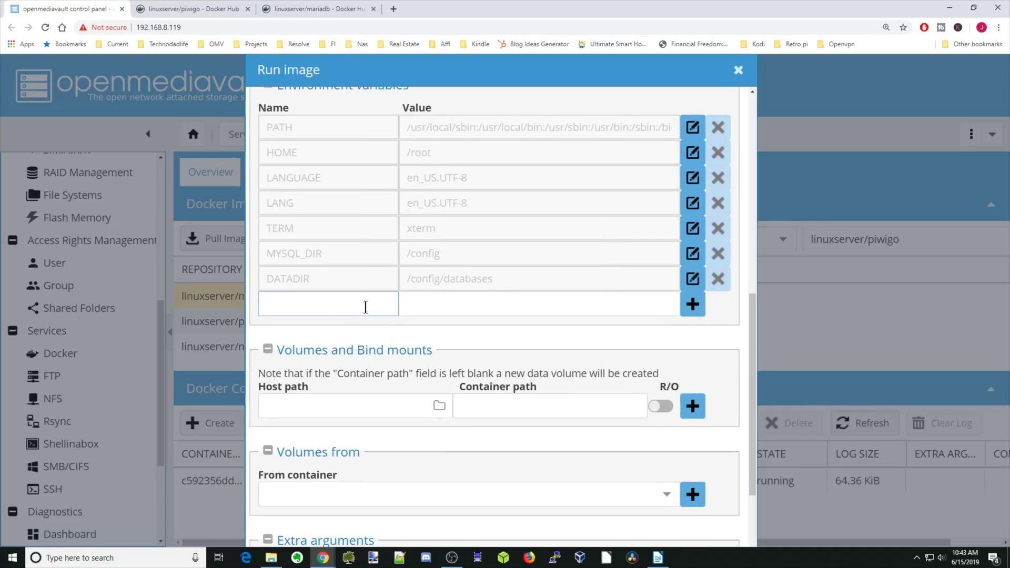
text(PUID)
key(Tab)
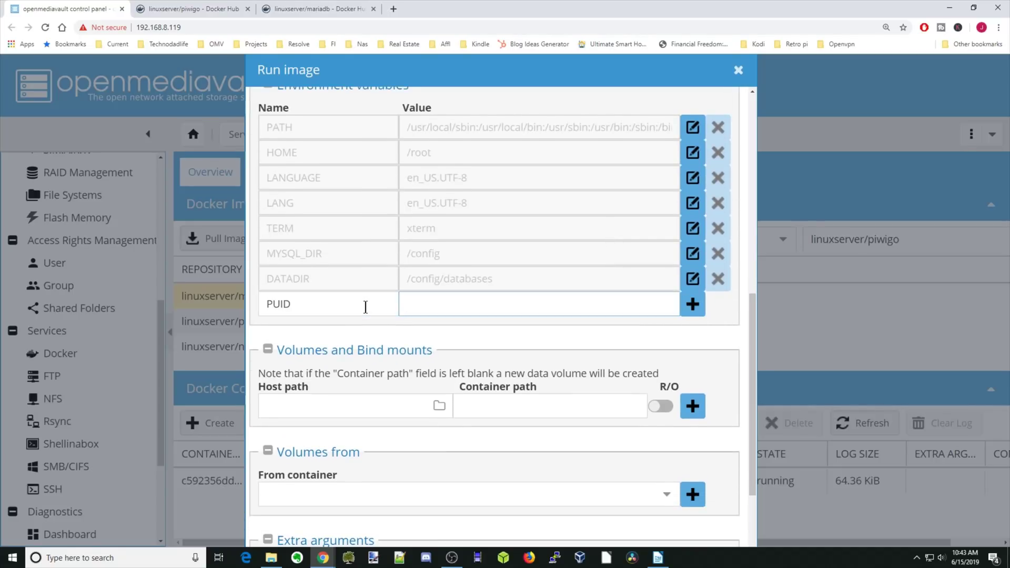
text(99)
click(693, 304)
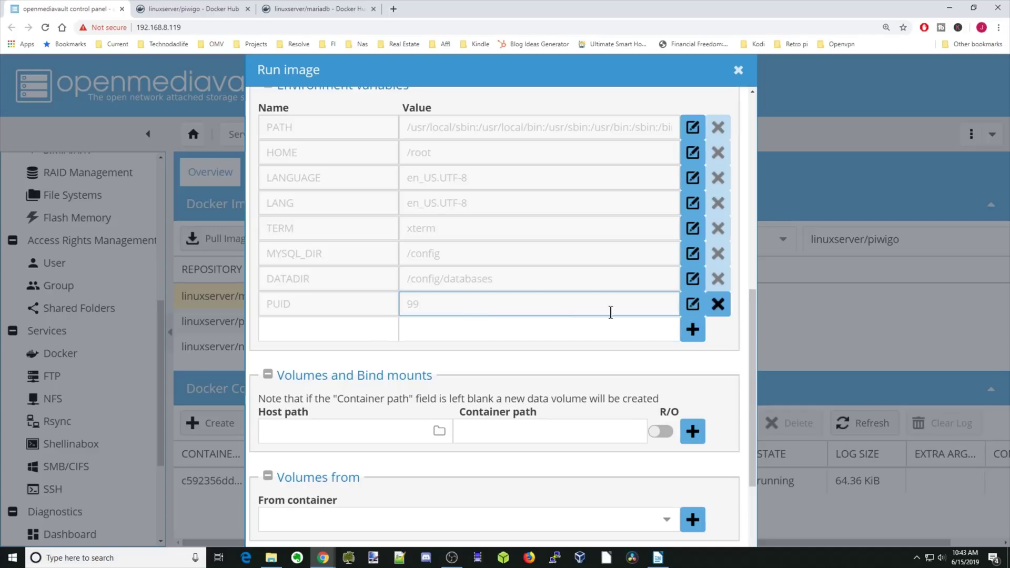
Step: Add the environment variable PGID=100
click(343, 335)
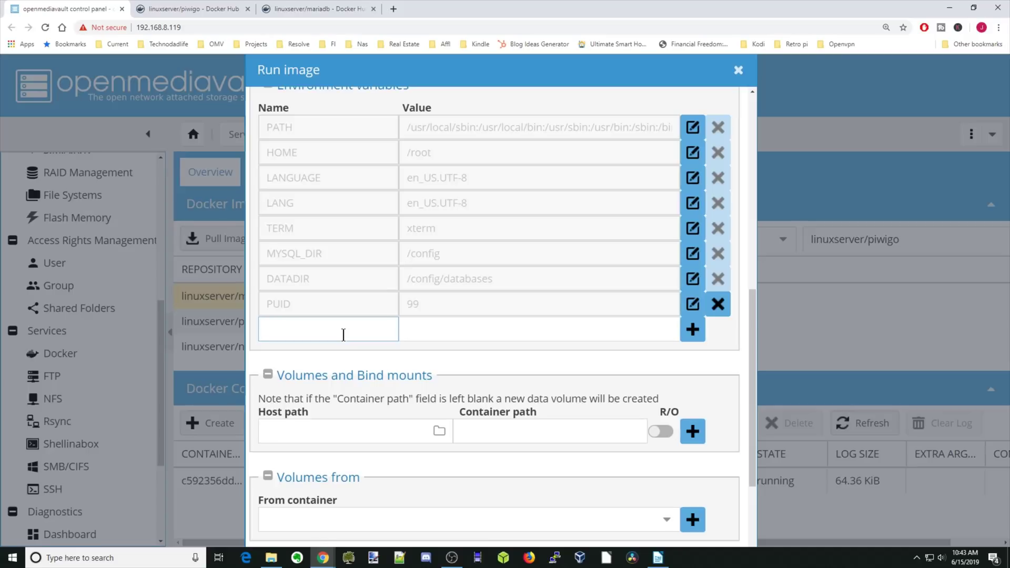
text(PGID)
key(Tab)
text(1)
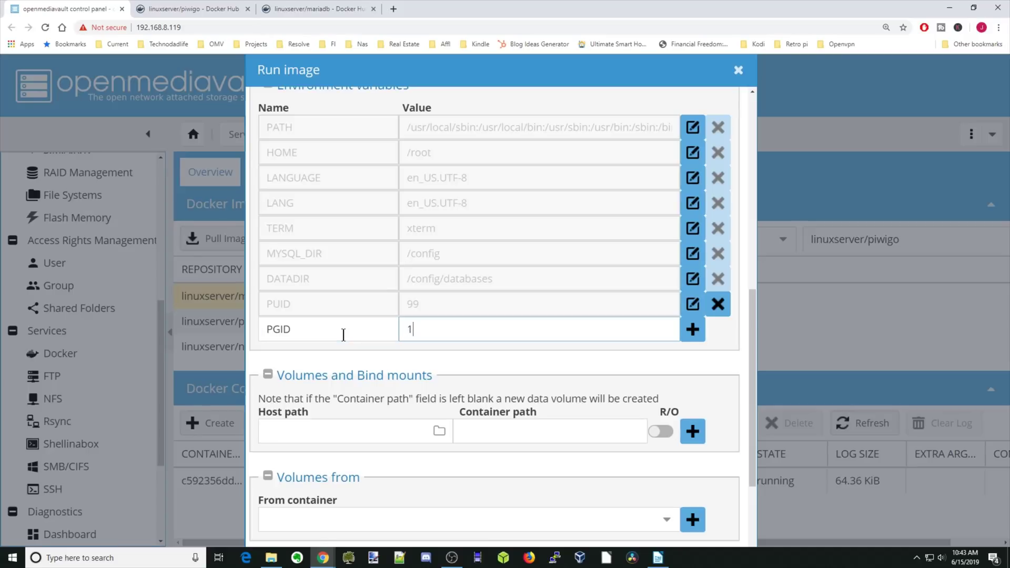
text(00)
click(695, 337)
Step: Add the environment variable TZ=America/New_York
click(368, 352)
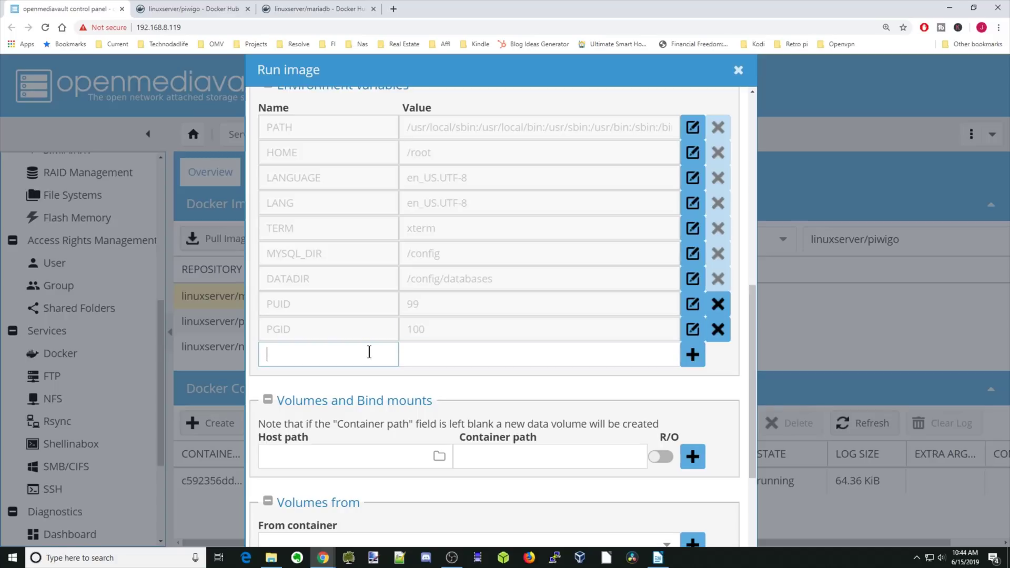
text(TZ)
key(Tab)
text(America/New_Yor)
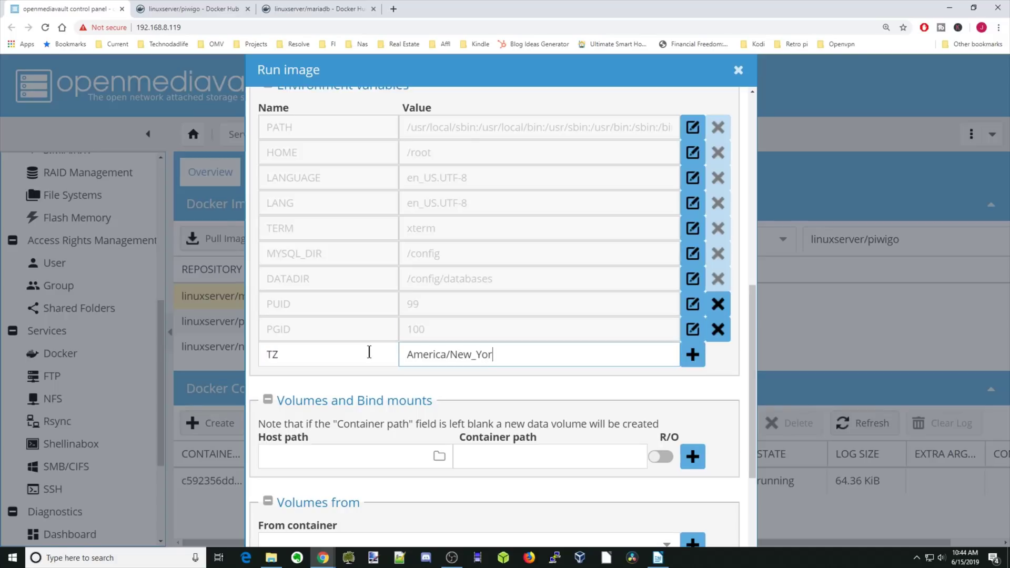
text(k)
click(693, 355)
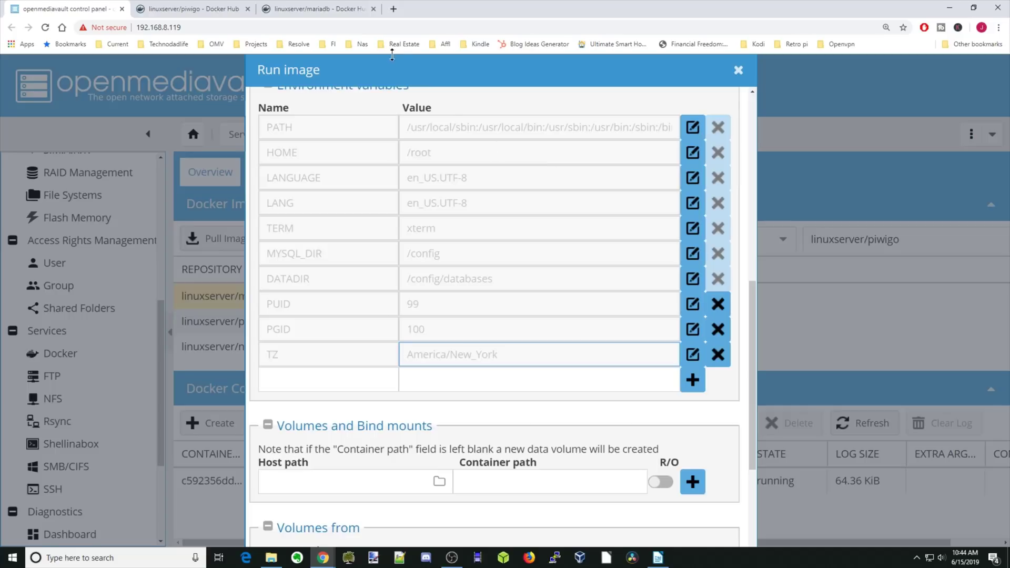
Step: Add MYSQL_ROOT_PASSWORD, copied from the Docker Hub docs, with the chosen root password
click(323, 11)
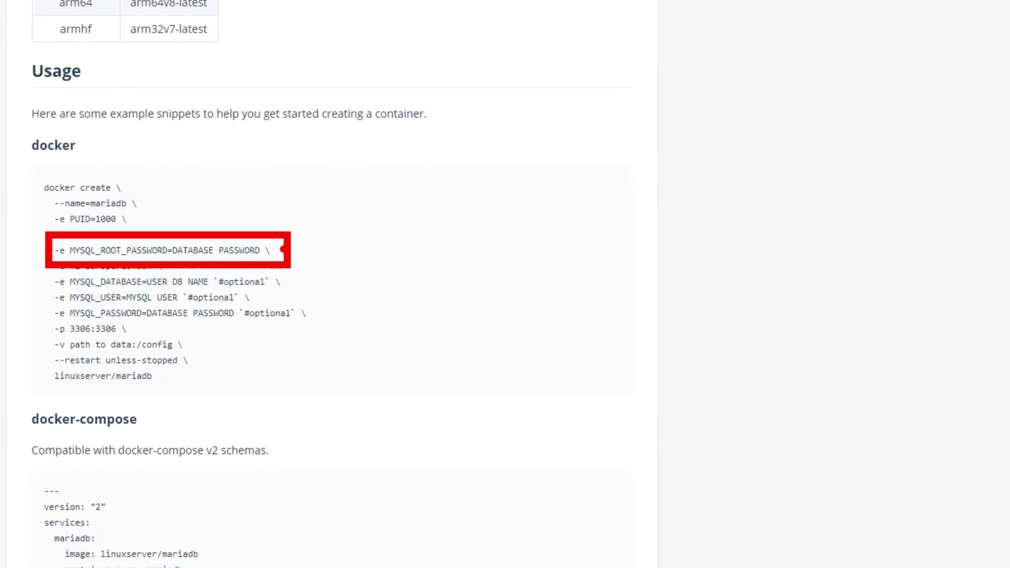
drag(70, 250, 154, 249)
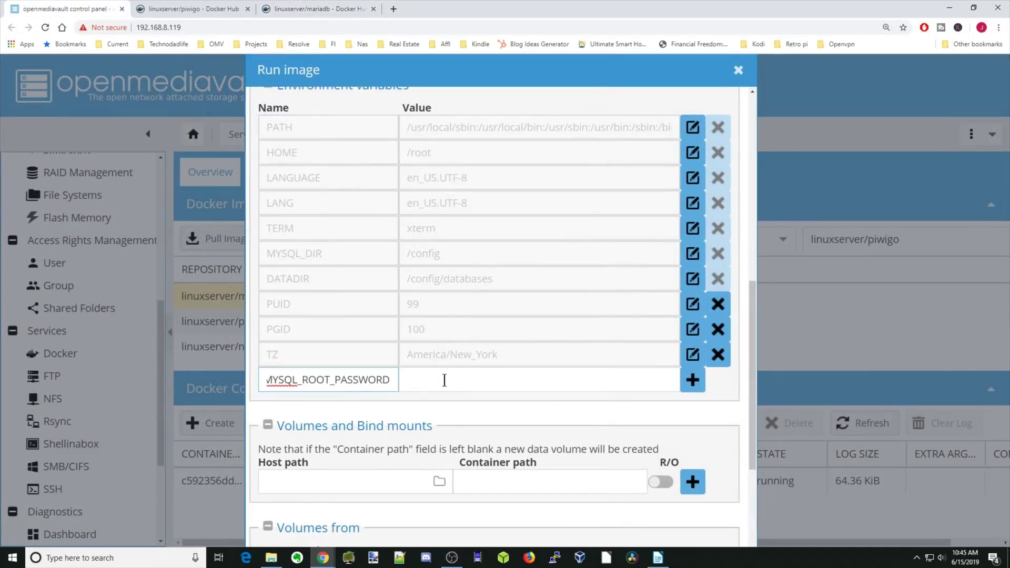
click(445, 380)
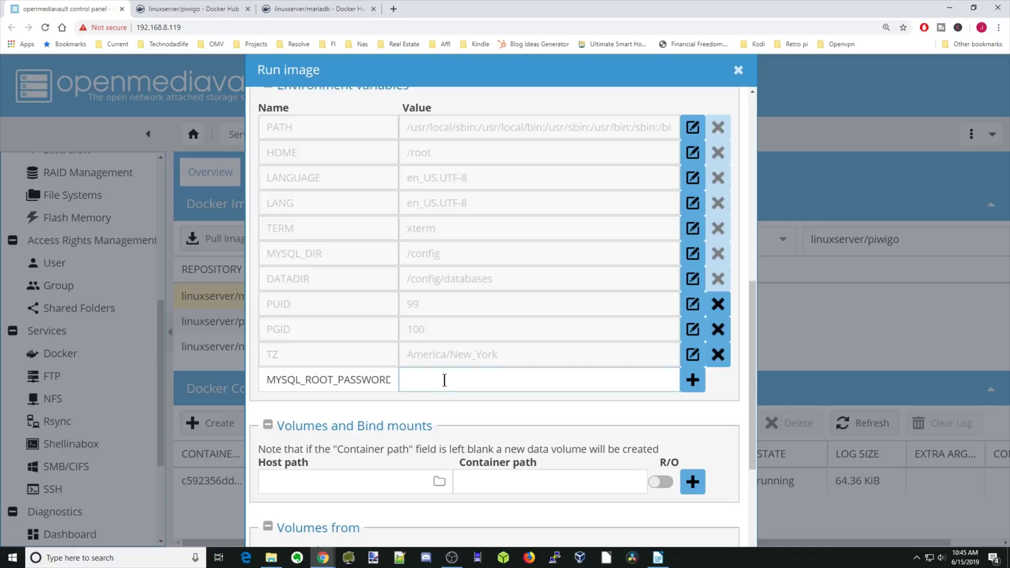
text(piwigo)
click(700, 386)
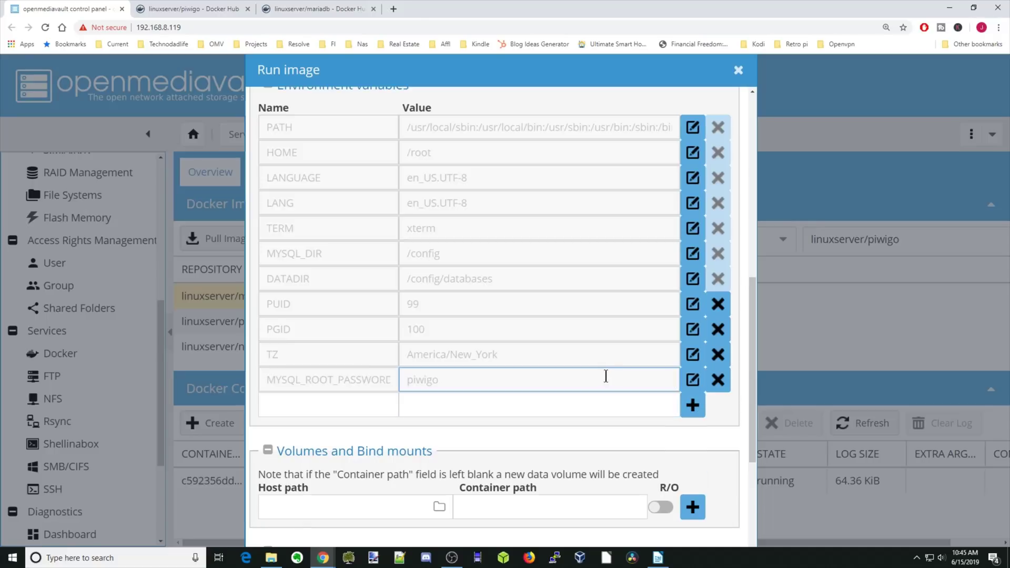
Step: Set a volume mount's container path to /config
scroll(607, 372, down, 5)
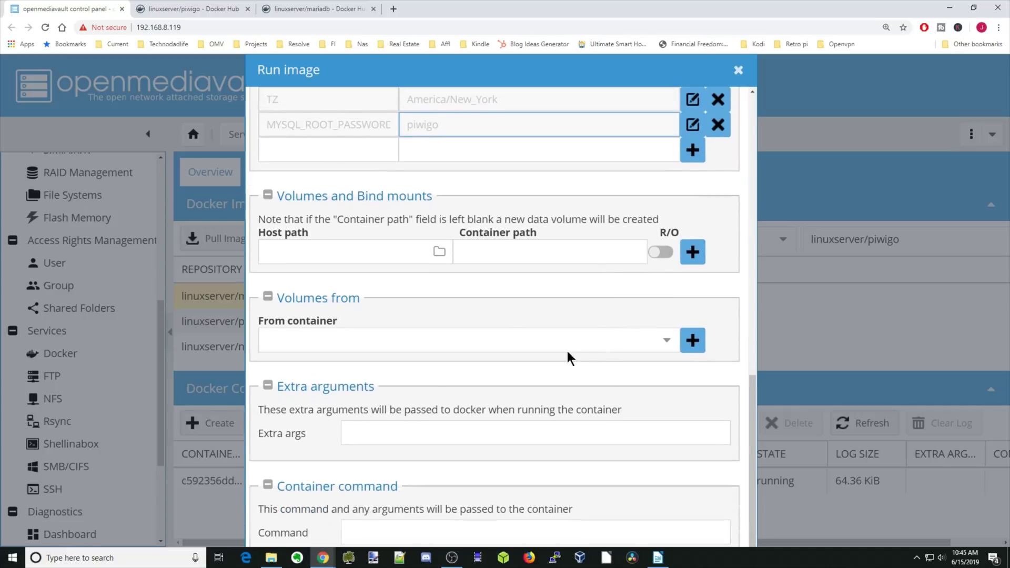
click(501, 254)
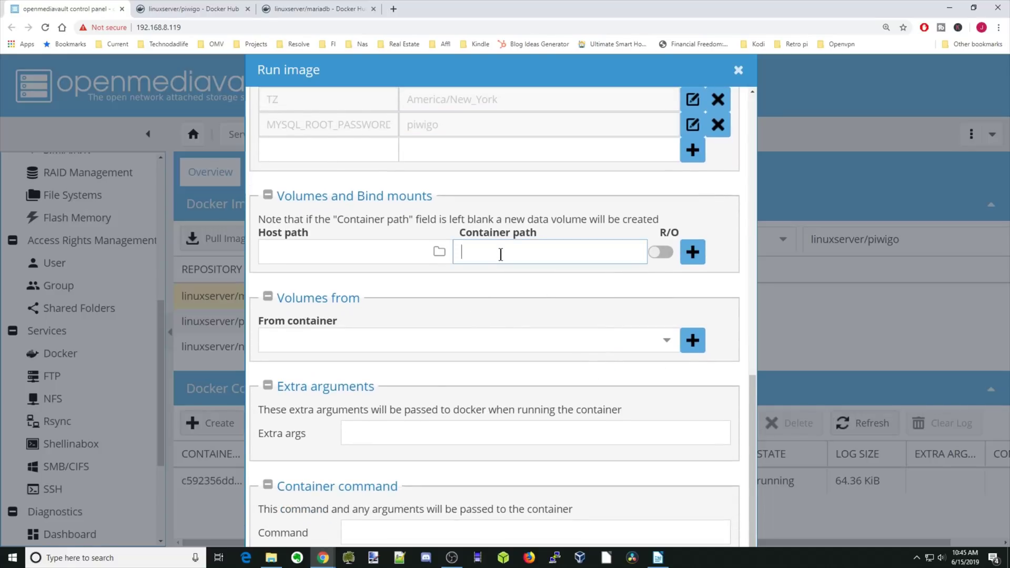
text(/)
click(501, 278)
Step: On the Nuc1 drive, create a piwigodb folder inside appdata
click(270, 558)
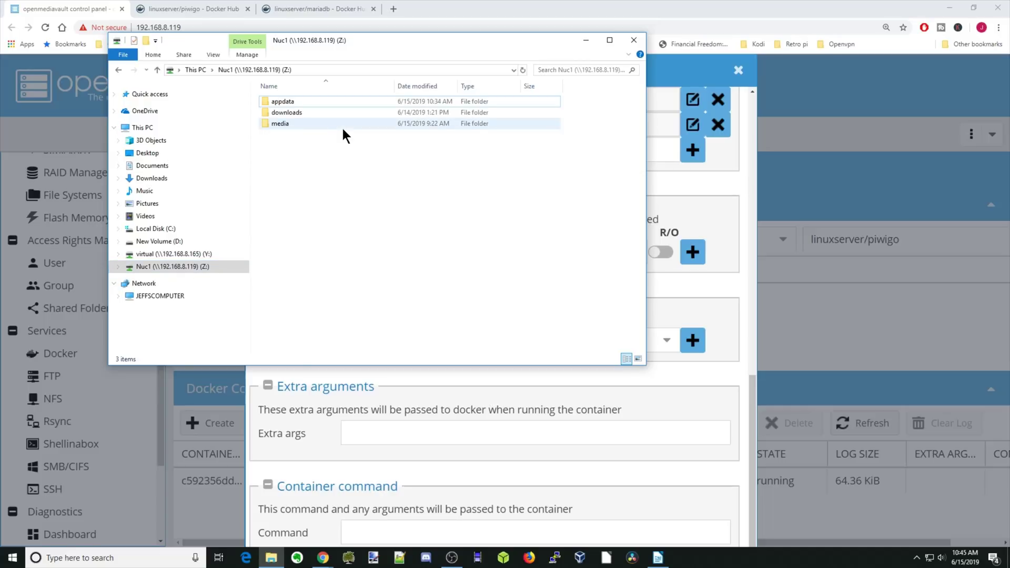
double_click(298, 101)
right_click(296, 119)
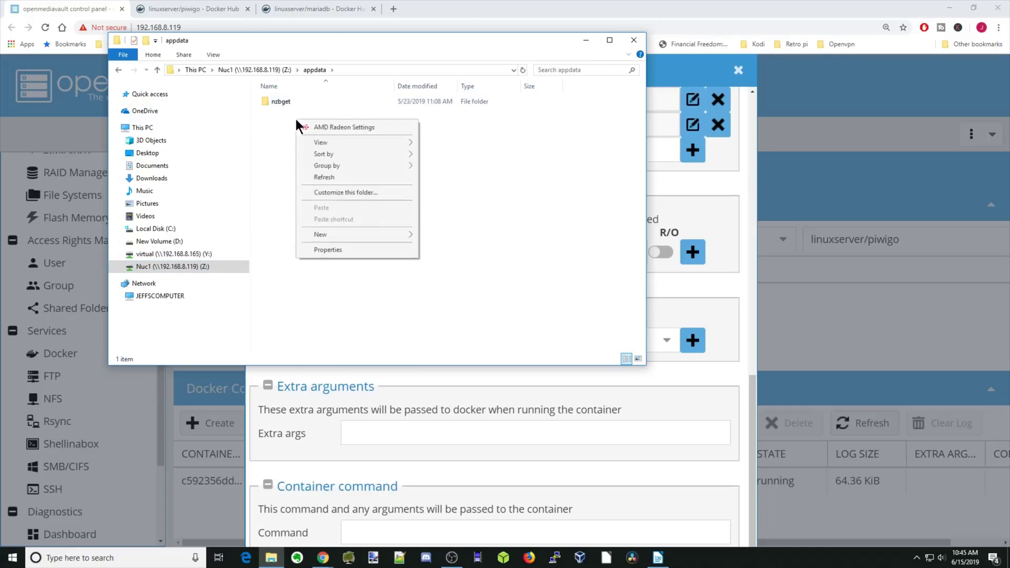
mouse_move(326, 238)
click(440, 235)
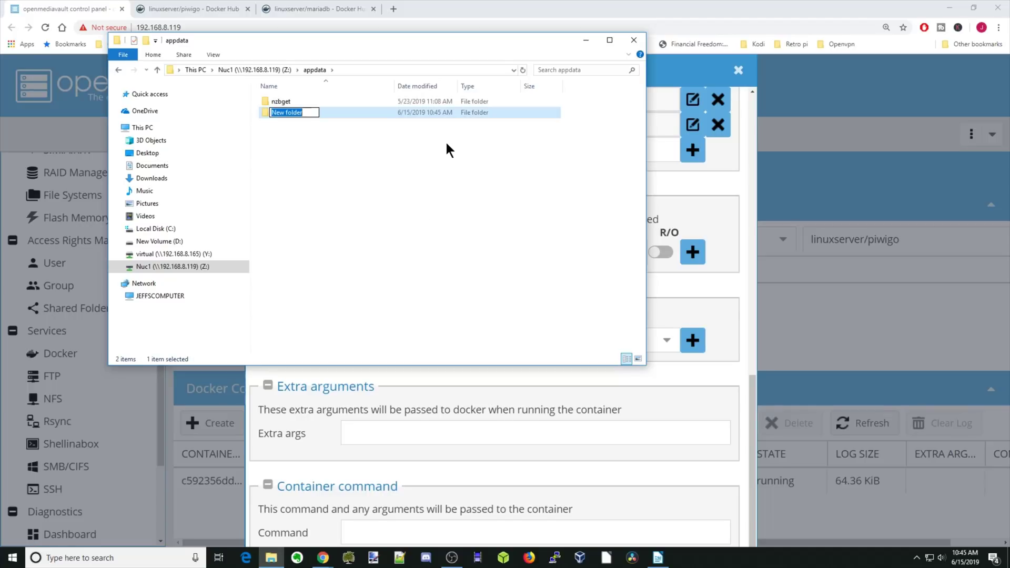
text(piwigodb)
key(Return)
Step: Create a second appdata folder named piwigo, then open the media folder on Nuc1
right_click(295, 148)
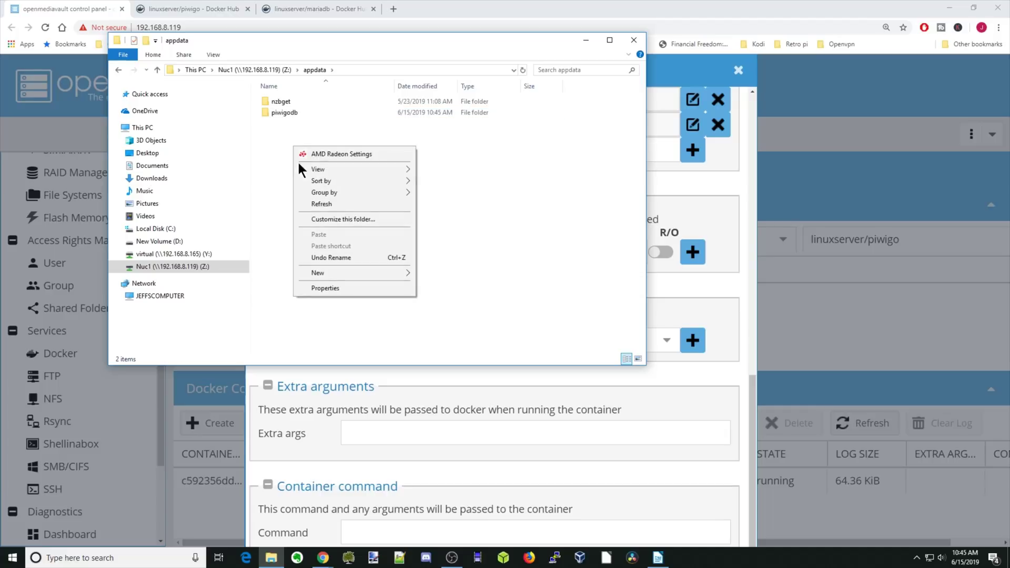
mouse_move(333, 269)
click(434, 276)
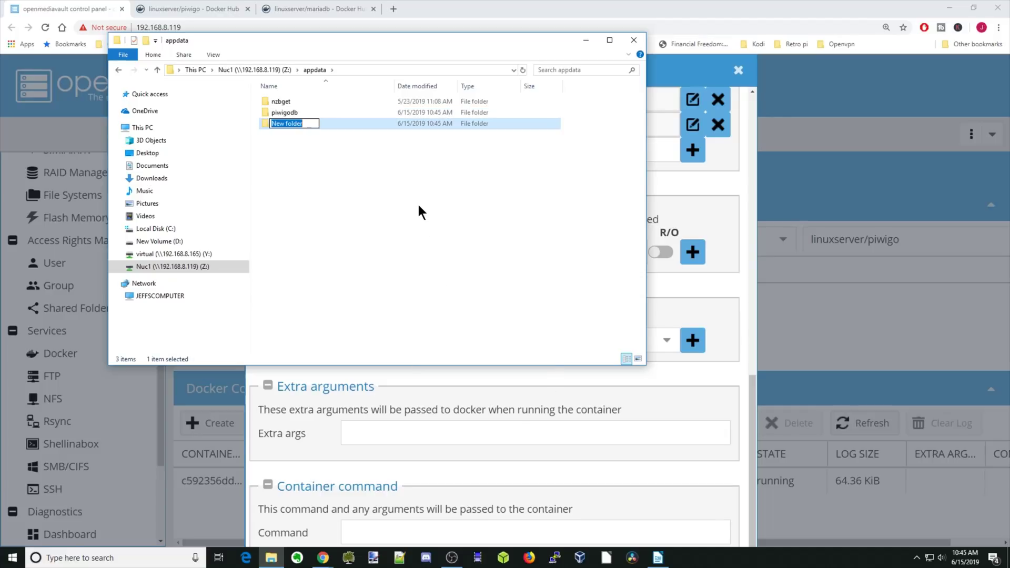
text(piwigo)
click(418, 207)
click(156, 71)
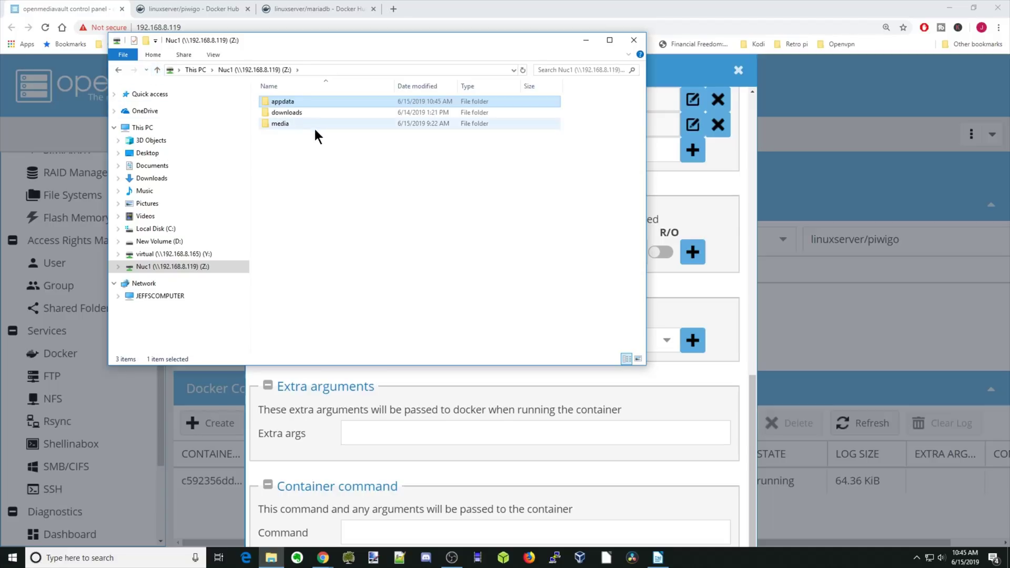
double_click(296, 123)
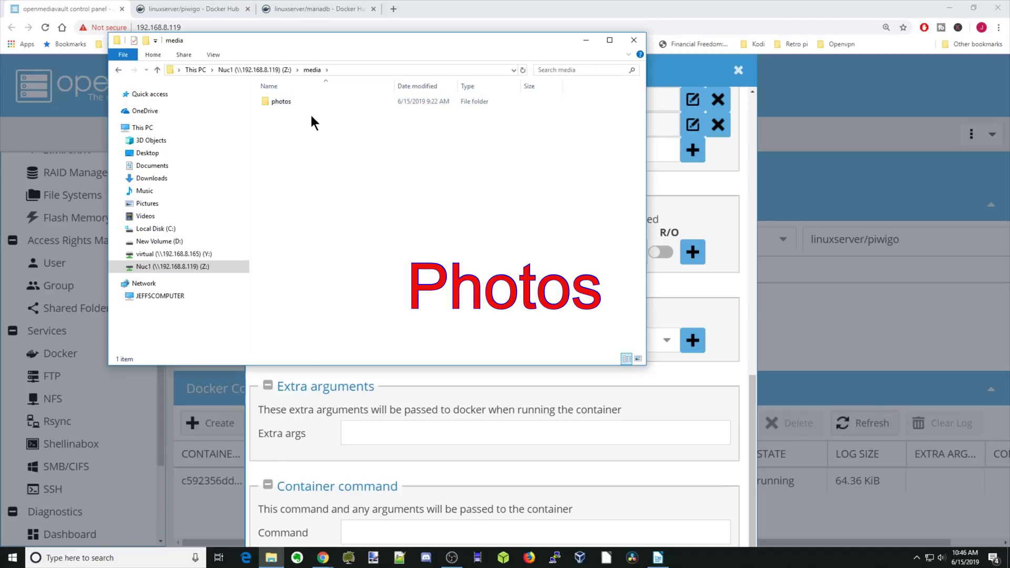
Step: Choose sharedfolders/Nuc1/appdata/piwigodb as the host path for /config and add the bind mount
click(634, 40)
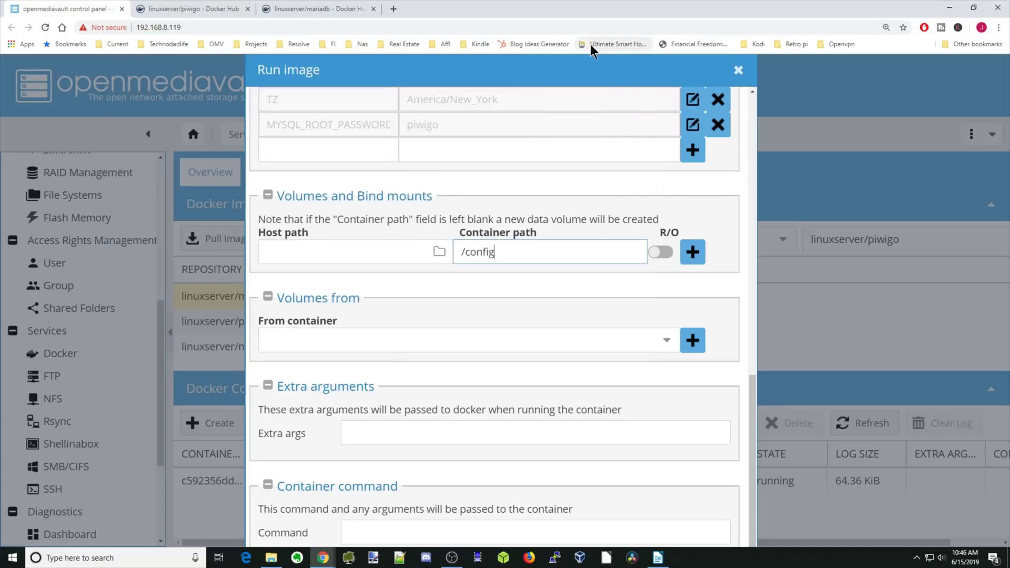
click(441, 253)
scroll(459, 263, down, 4)
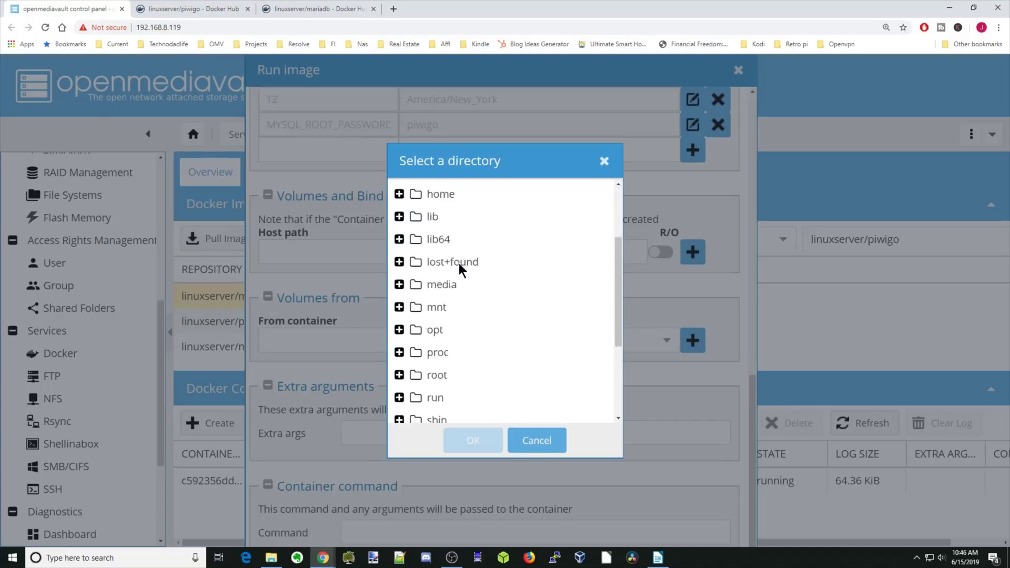
double_click(463, 345)
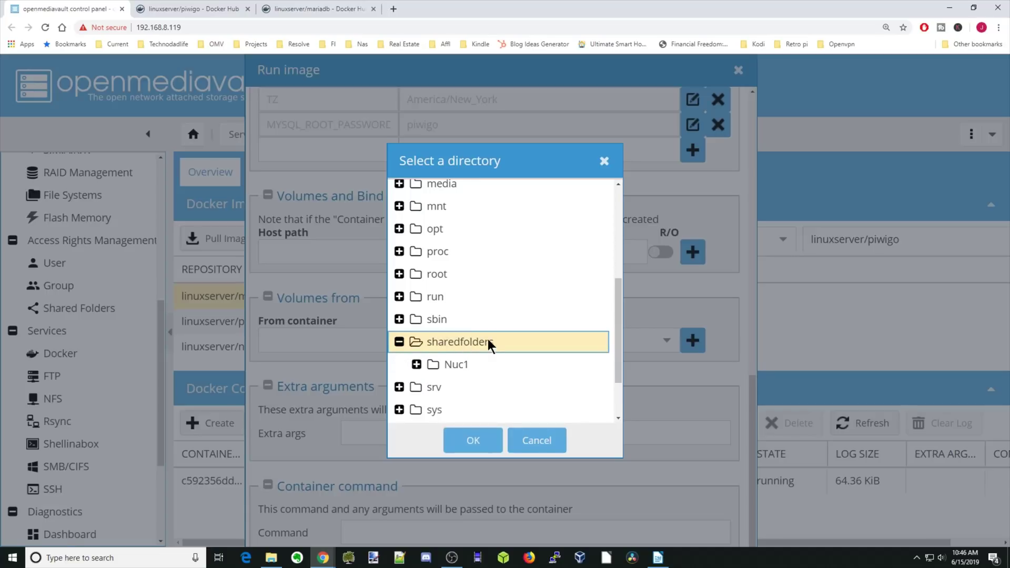
double_click(472, 362)
scroll(516, 333, down, 2)
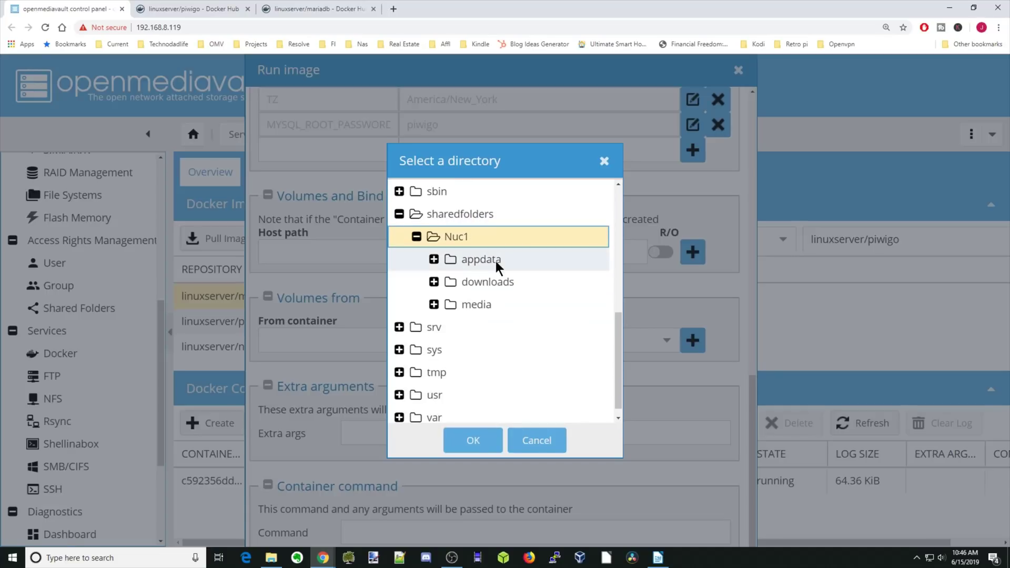
double_click(495, 260)
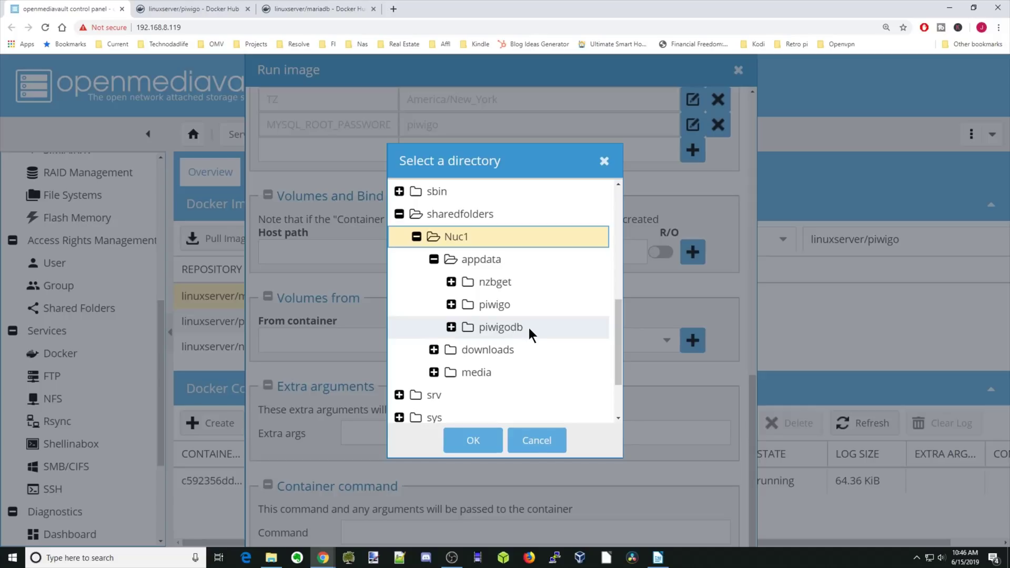
click(530, 327)
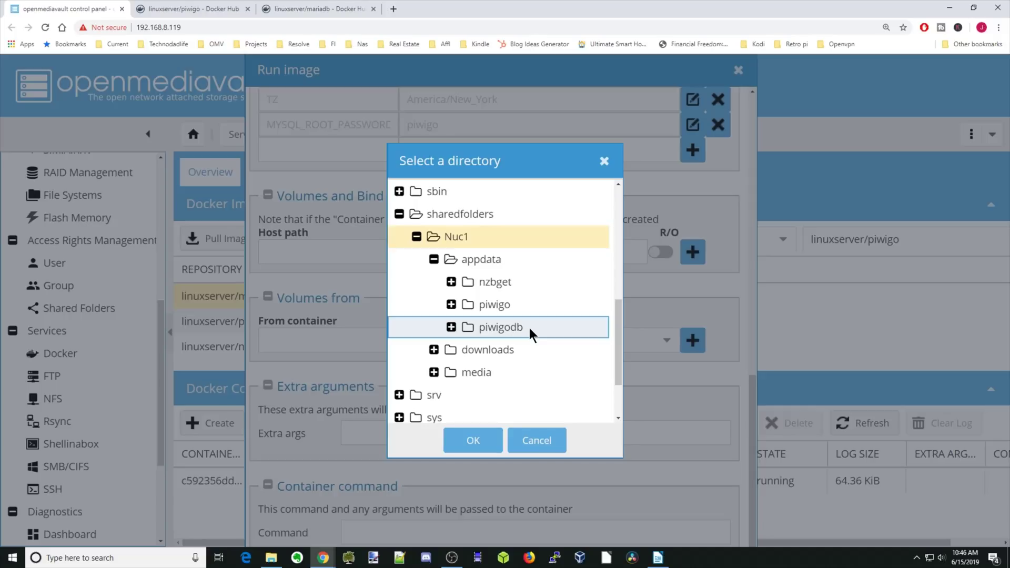
click(473, 441)
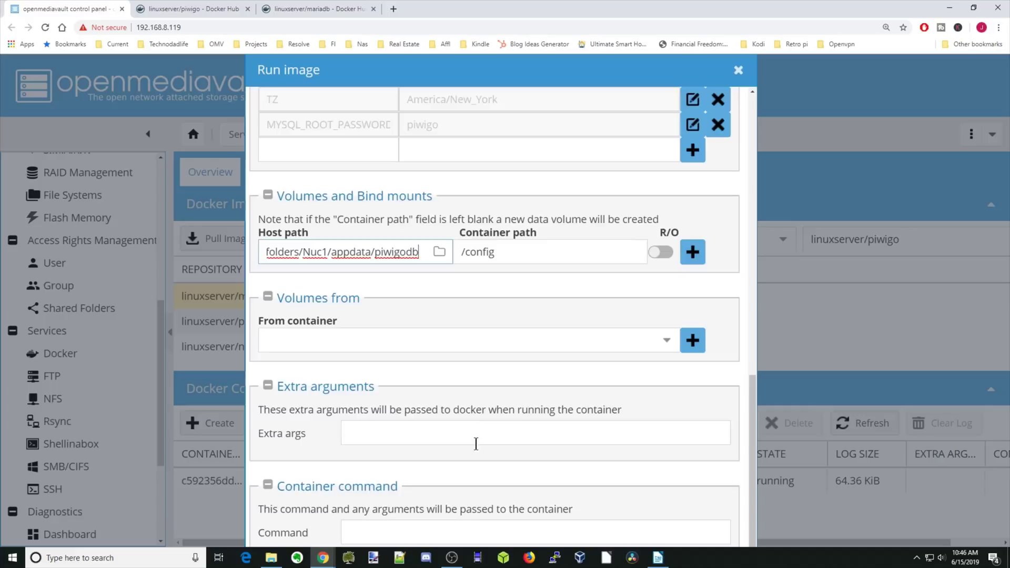
click(692, 253)
scroll(566, 319, down, 1)
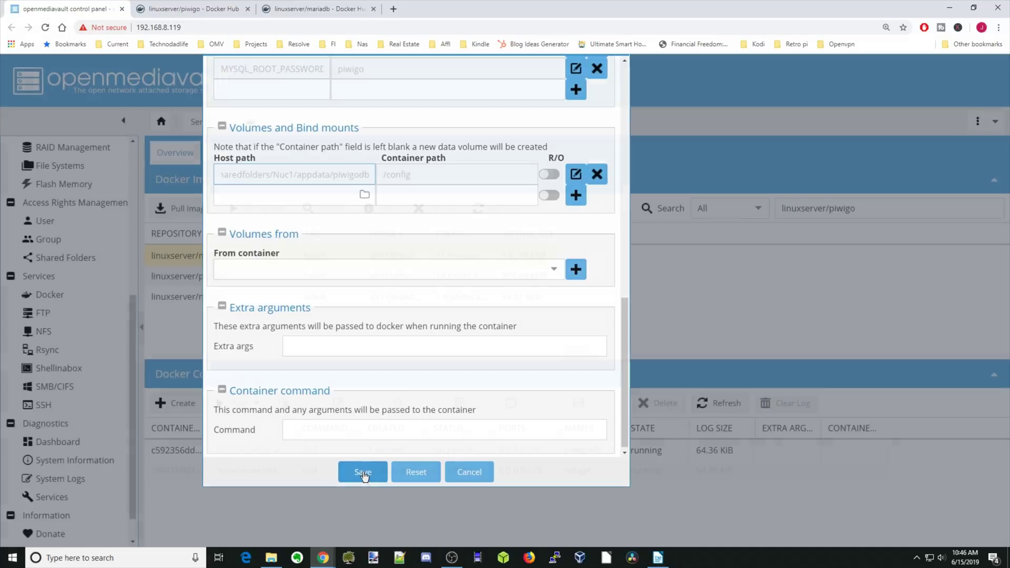
Step: Save to launch the piwigodb container and widen the IMAGE and PORTS columns
click(363, 472)
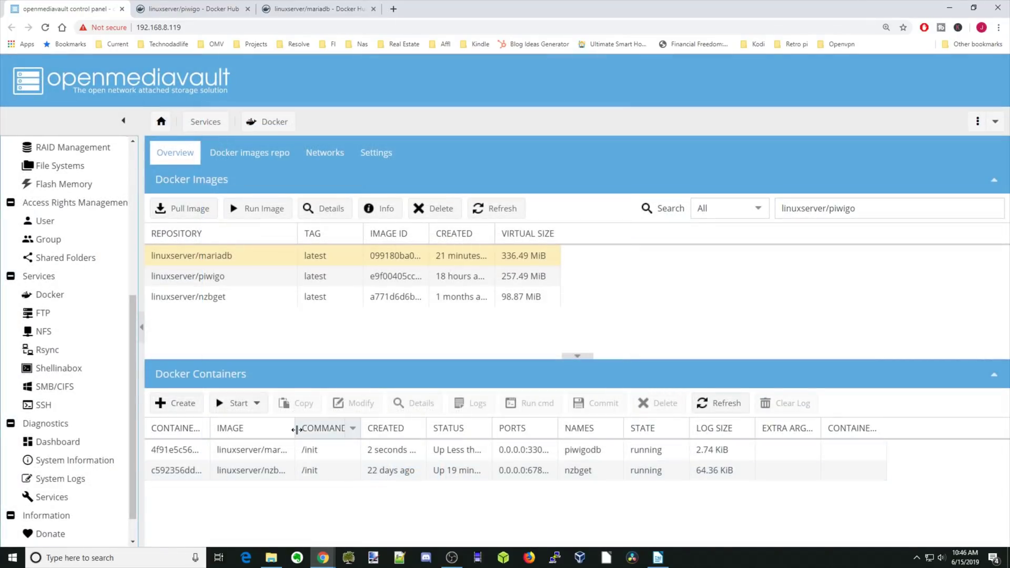
drag(297, 430, 366, 430)
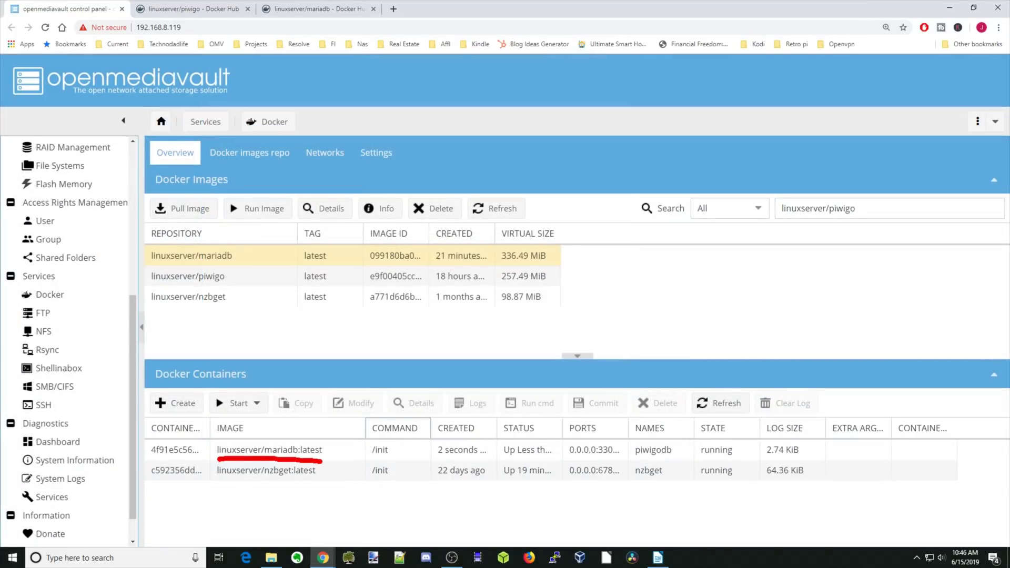
drag(628, 427, 675, 427)
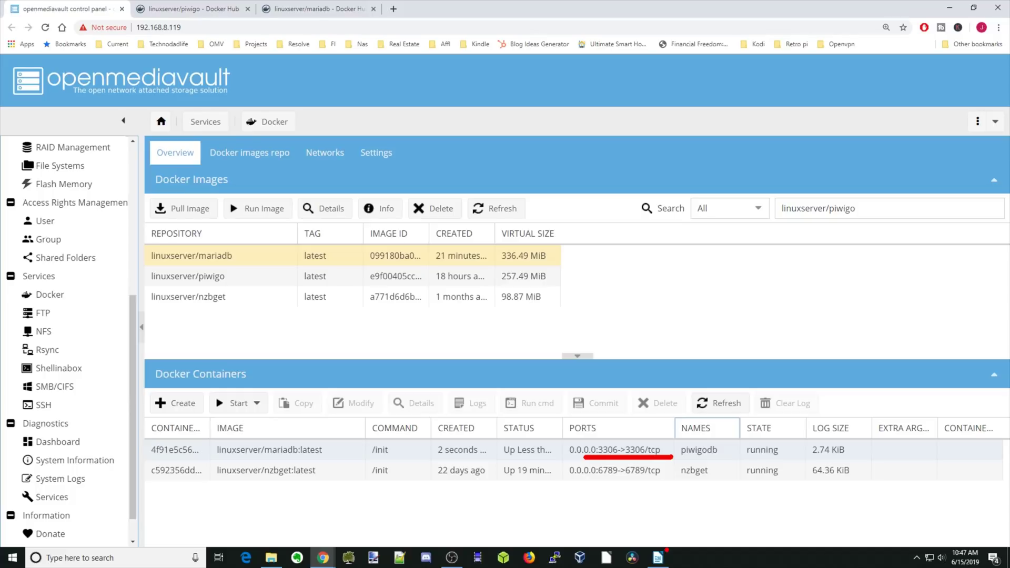
click(71, 368)
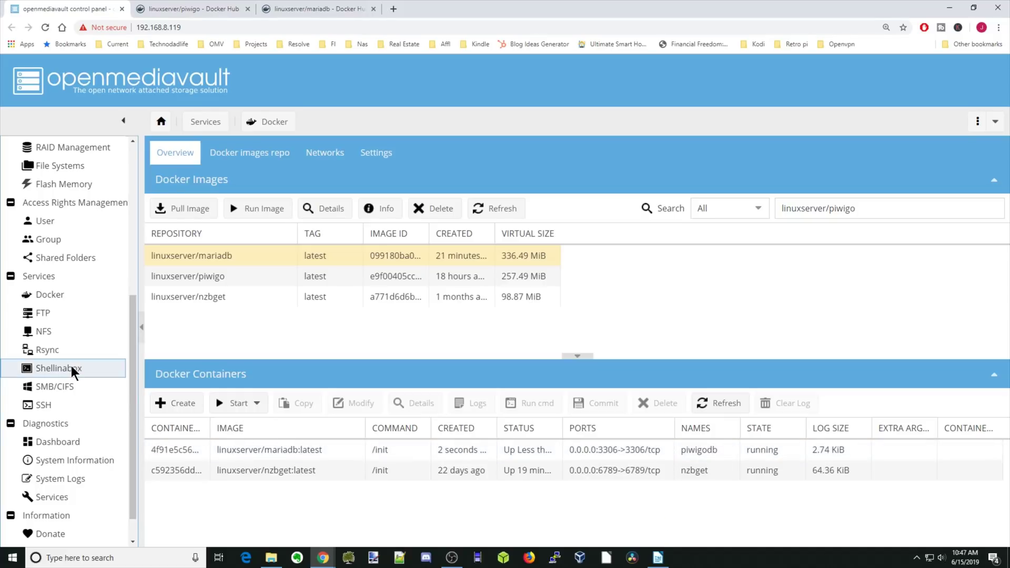
Step: Open a bash shell in piwigodb via docker exec and log into MariaDB as root
click(297, 185)
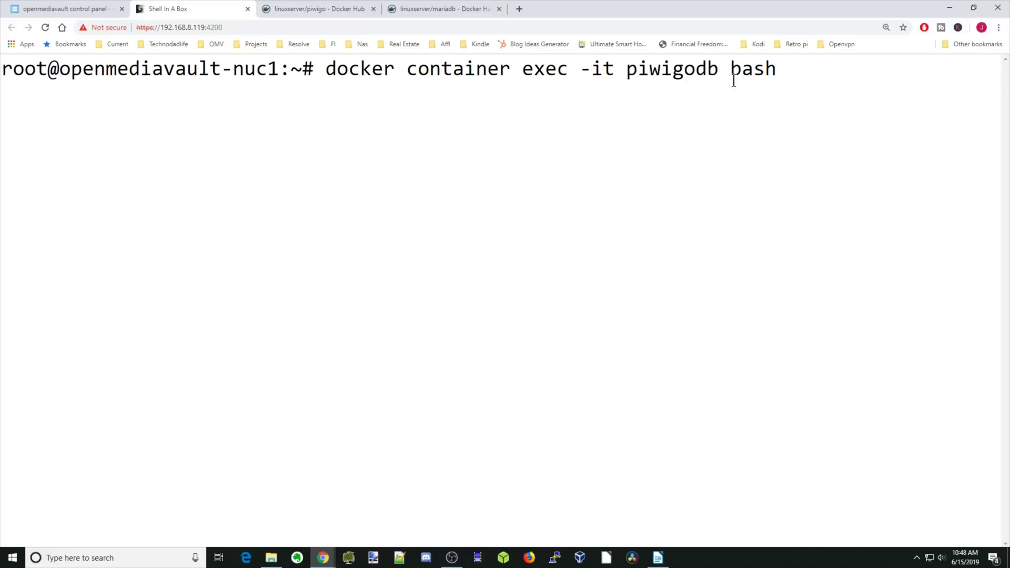
key(Return)
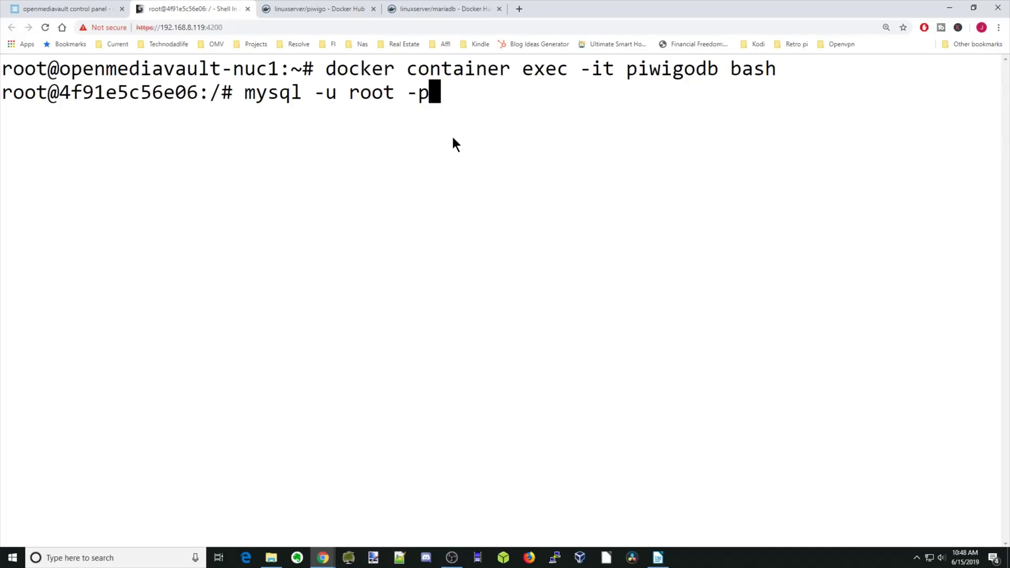
key(Return)
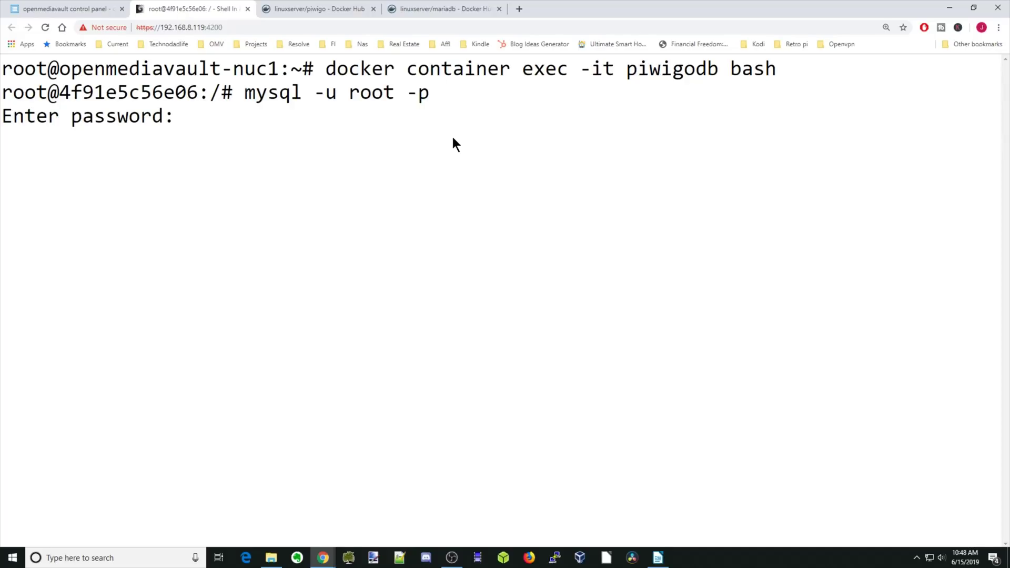
key(Return)
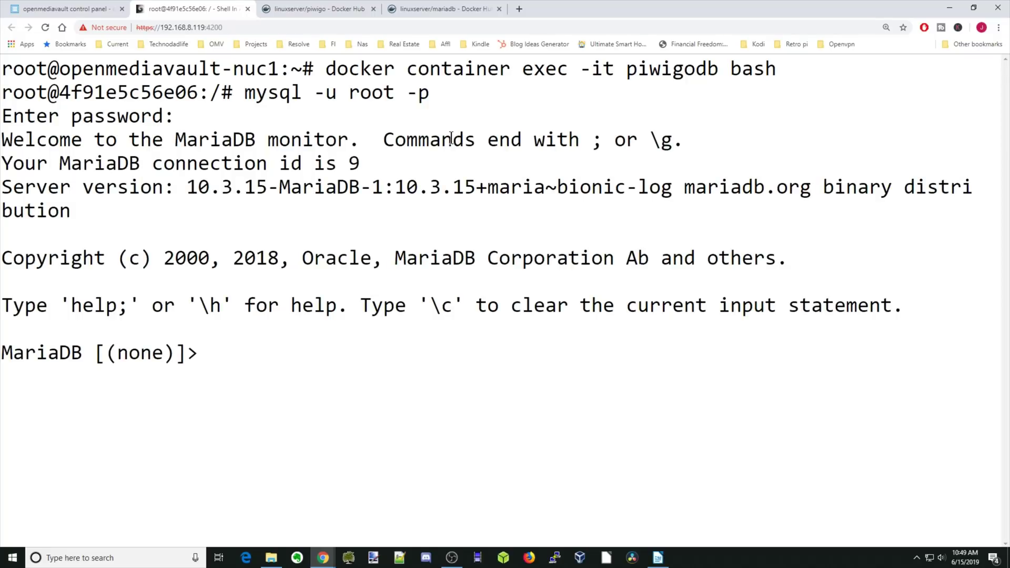
Step: Create the MariaDB user piwigo and the database piwigo
text(;)
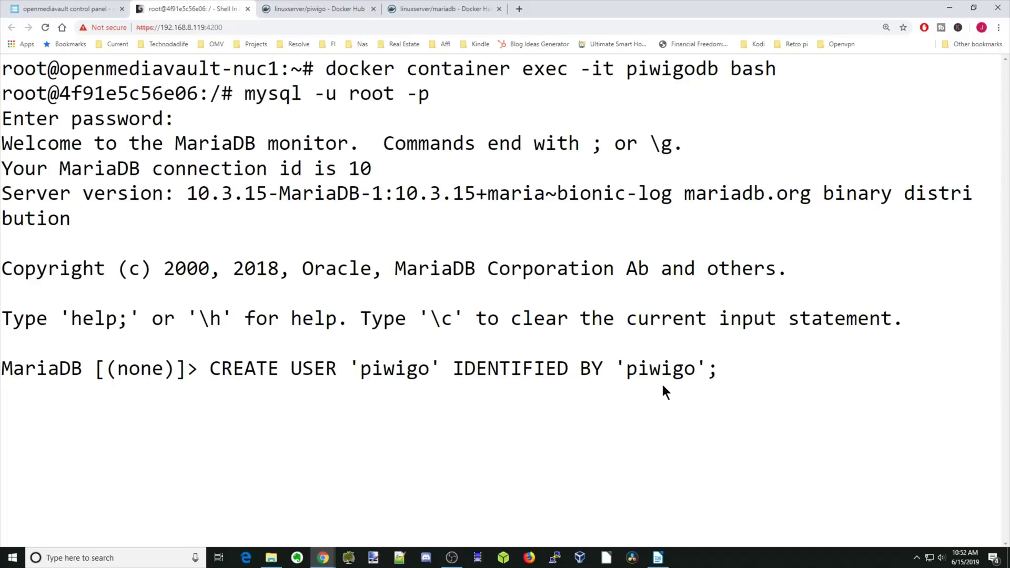
key(Return)
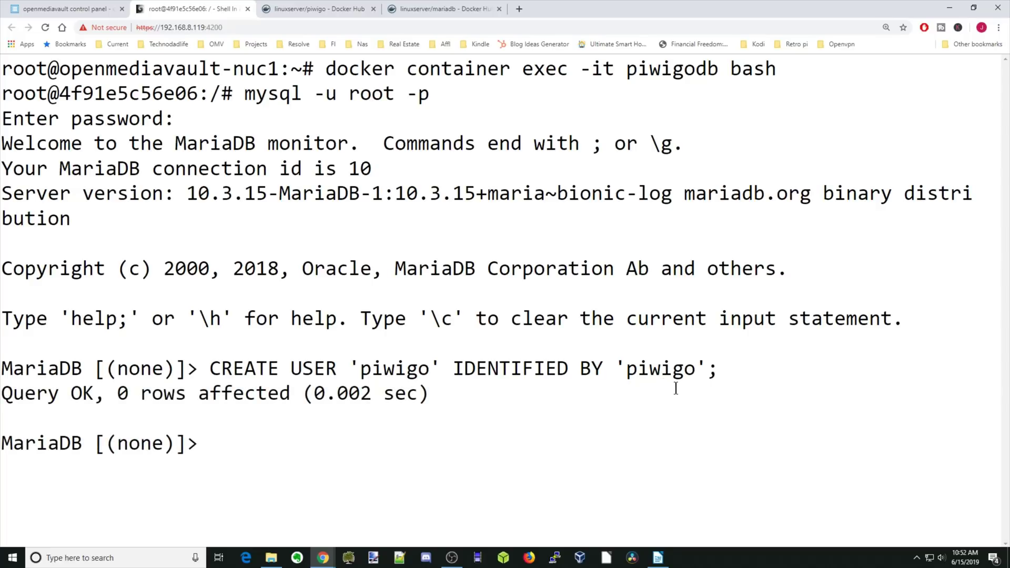
text(CREATE DATABASE IF NOT EXISTS piwigo;)
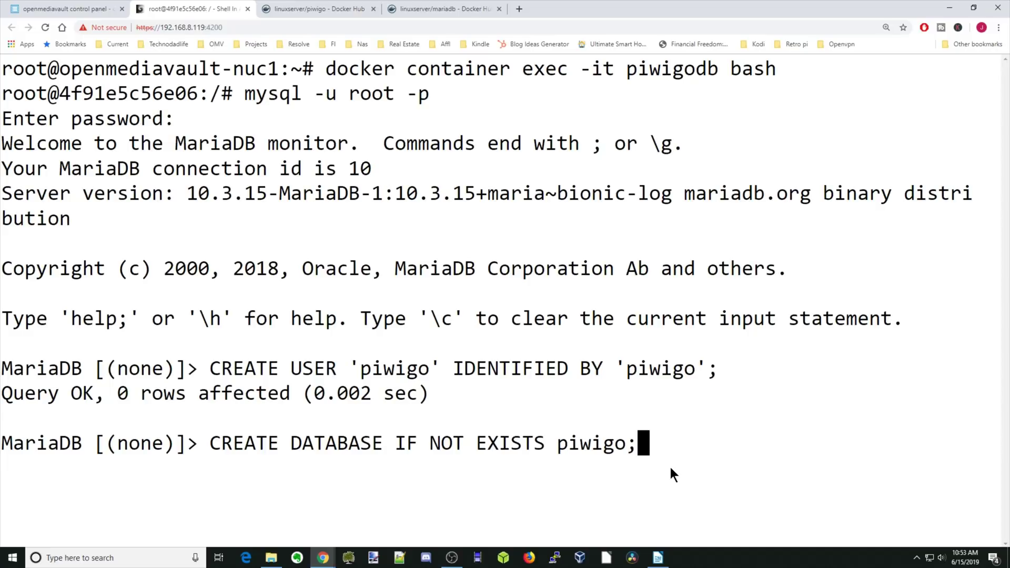
key(Return)
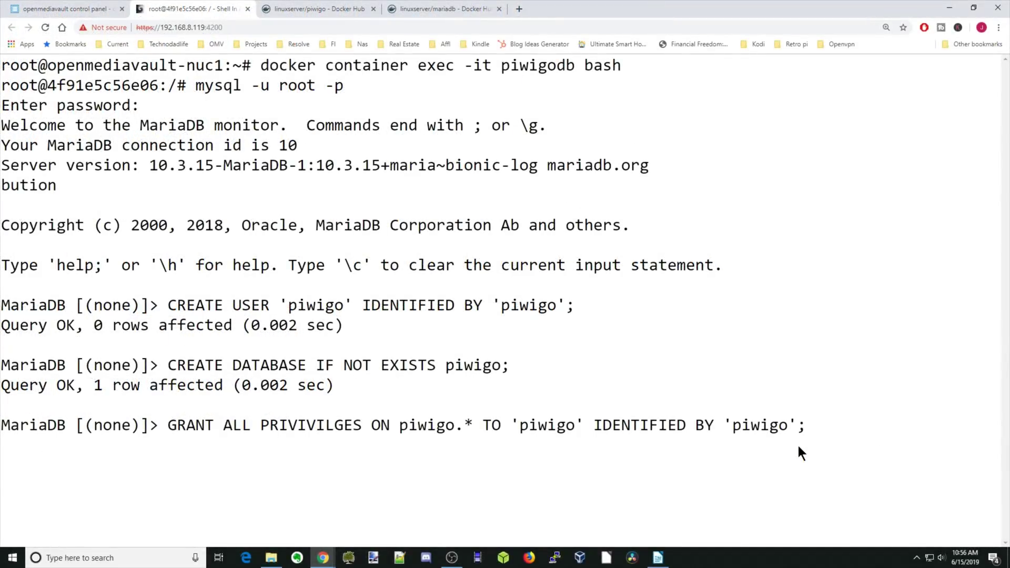
Step: Grant user piwigo all privileges on piwigo.*, retyping the misspelled GRANT statement
key(Return)
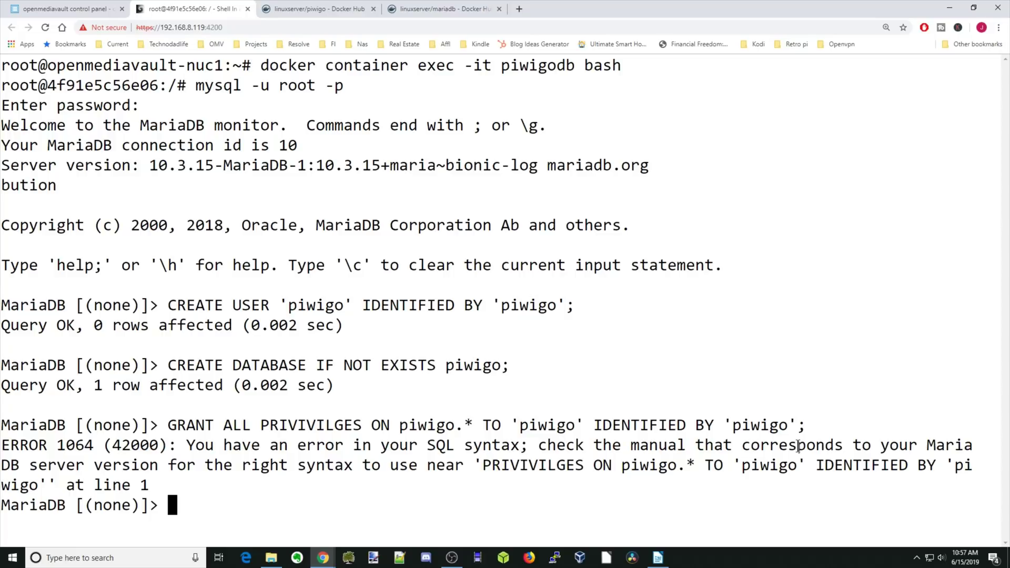
text(GRANT ALL PRIVILEGES ON piwigo.* TO 'piwigo'IDENTIFIED BY 'piwigo';)
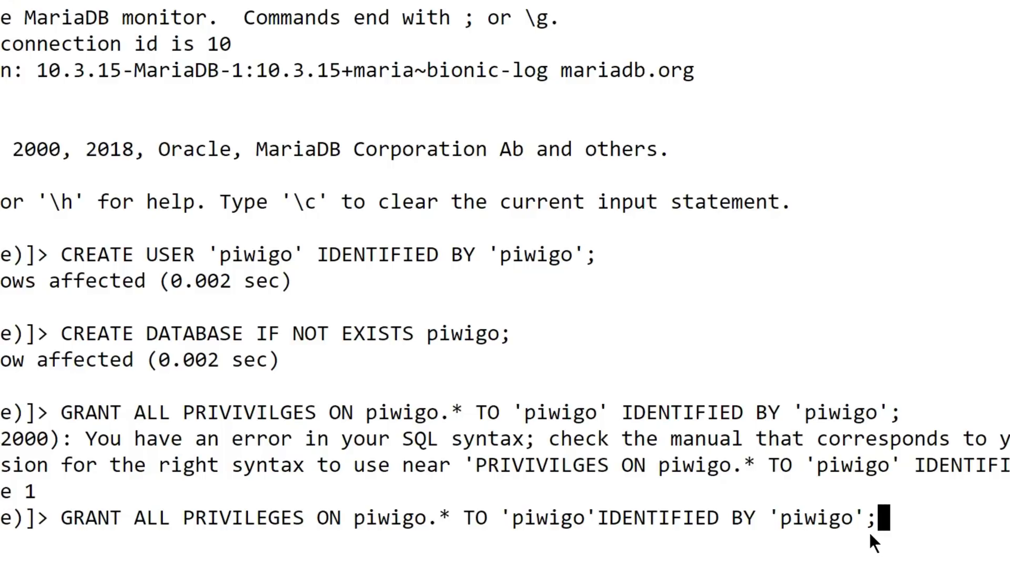
key(Return)
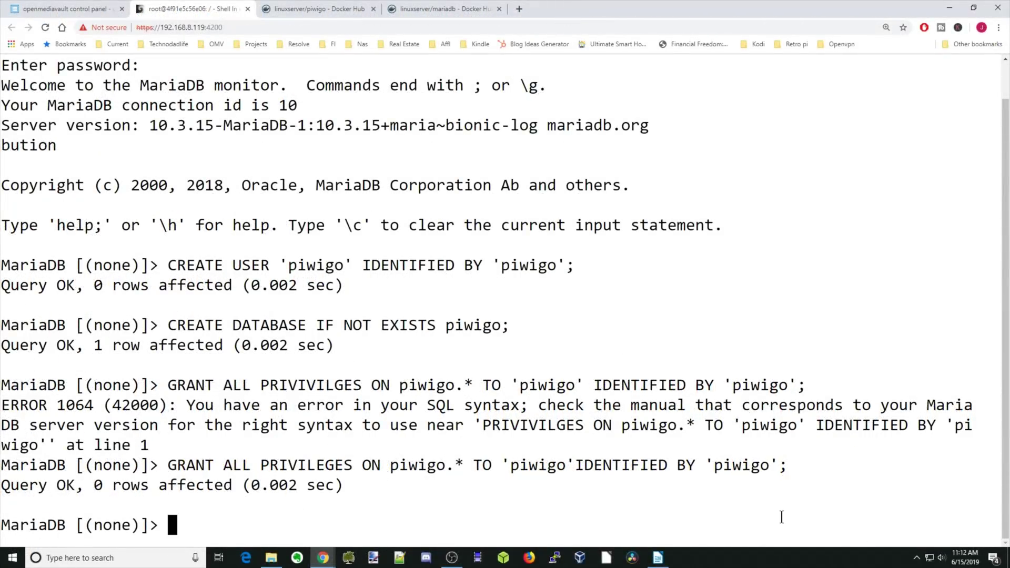
Step: Quit the MariaDB monitor, then exit the piwigodb container shell back to the host prompt
text(quit)
key(Return)
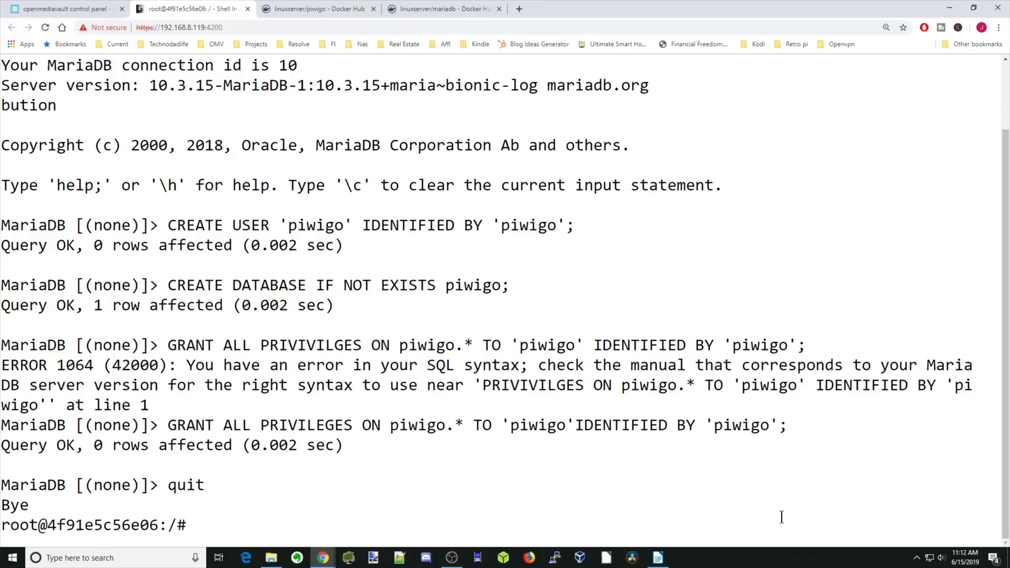
text(exit)
key(Return)
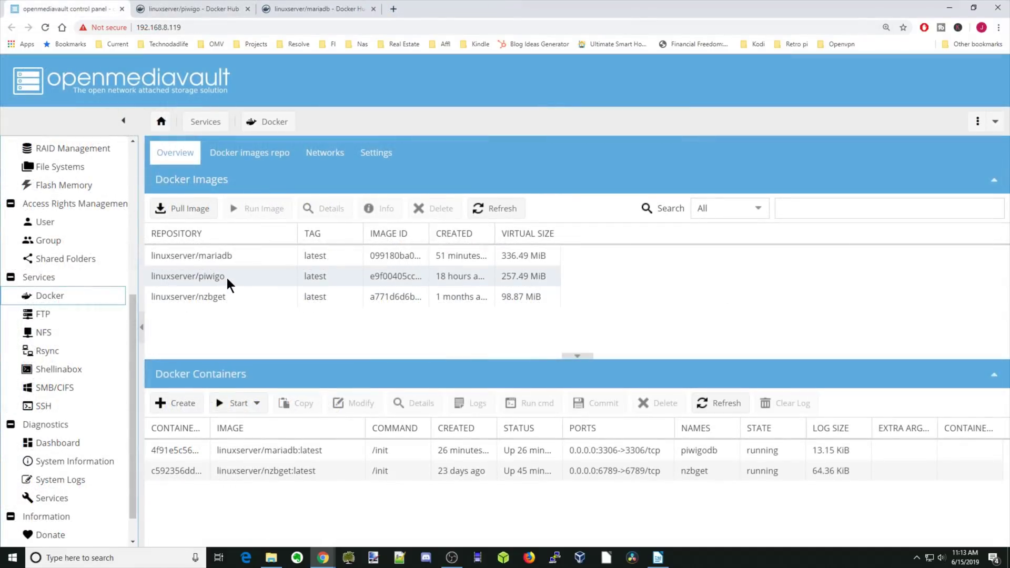
Step: Start running the linuxserver/piwigo image as a container named piwigo with restart policy always
click(226, 278)
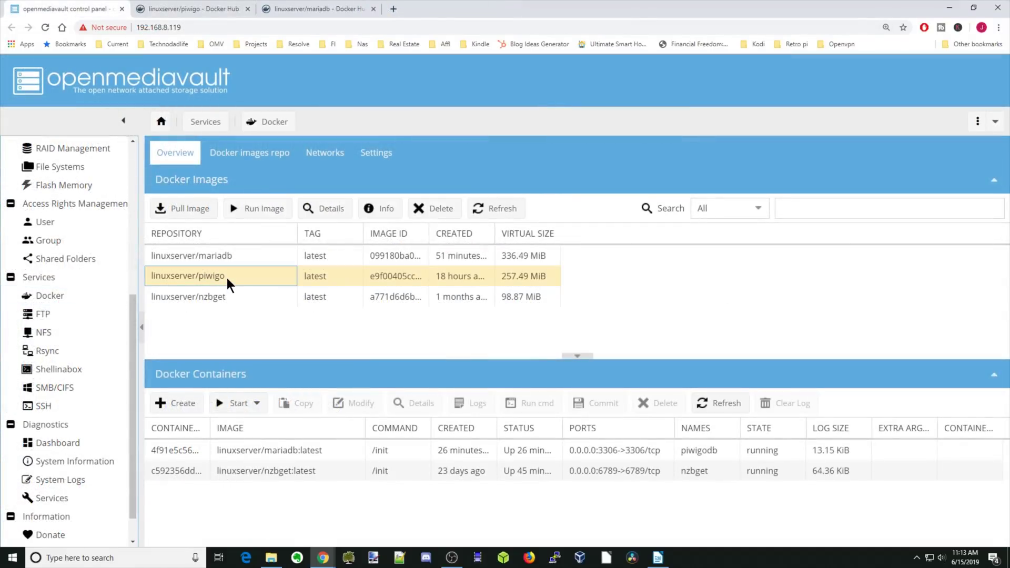
click(268, 209)
click(370, 127)
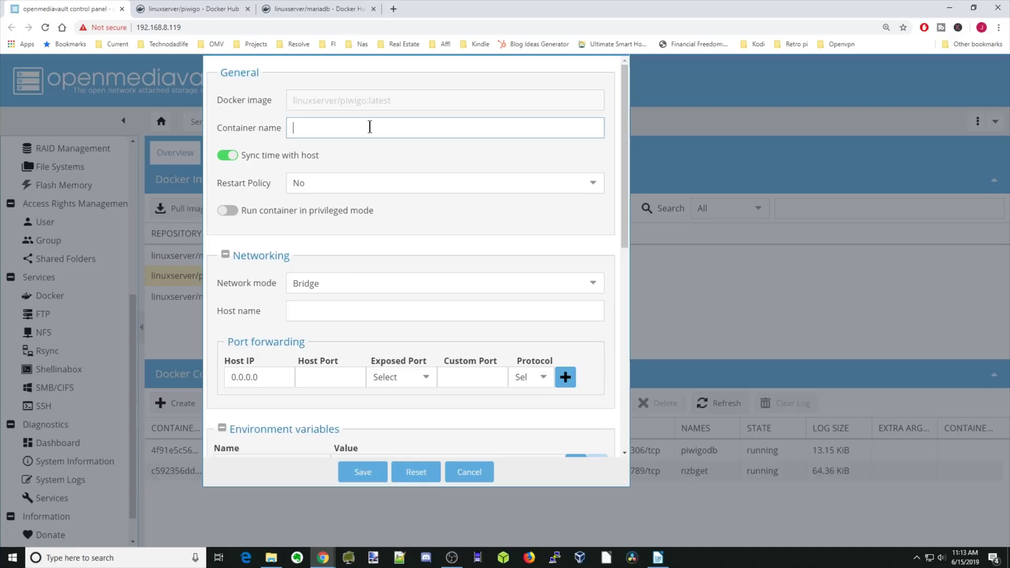
text(piwigo)
click(384, 187)
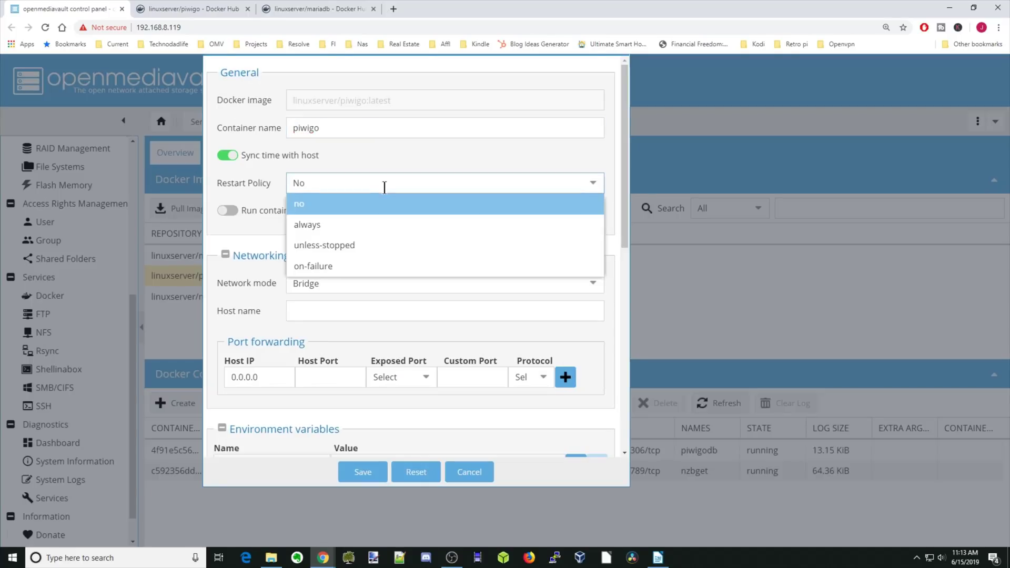
click(371, 225)
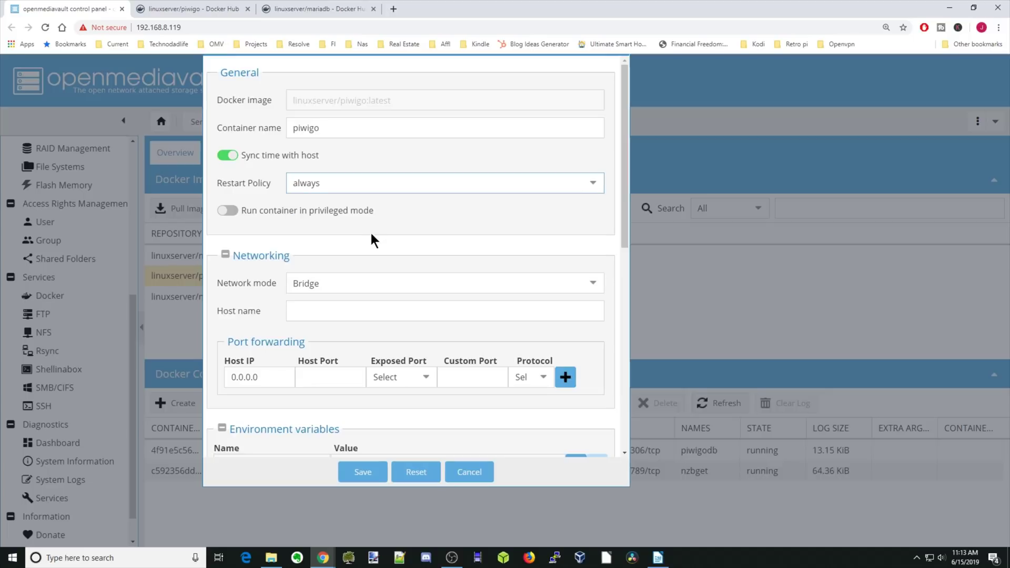
Step: Map host port 446 to 443/tcp and host port 8080 to 80/tcp
click(424, 380)
click(374, 397)
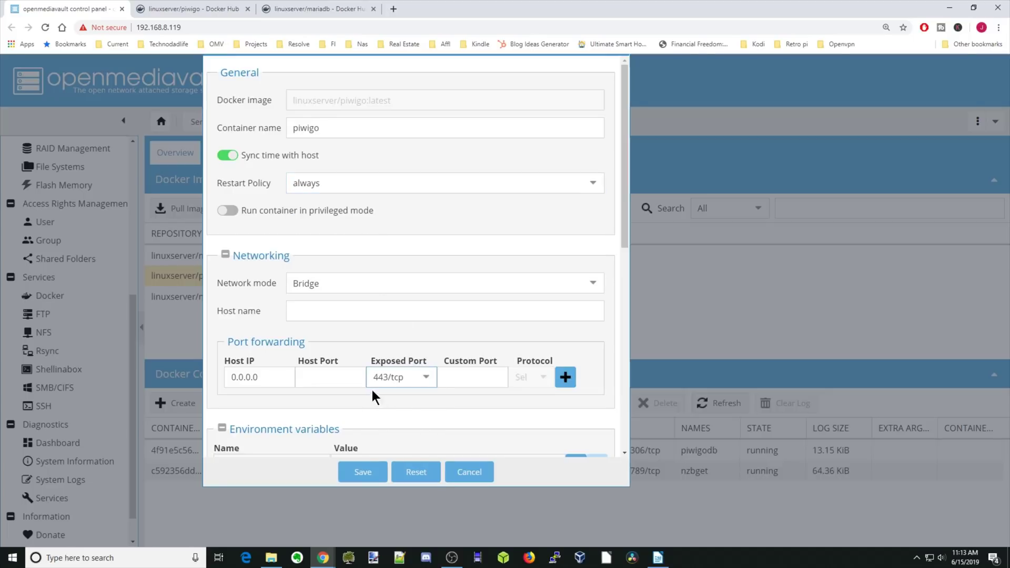
click(339, 378)
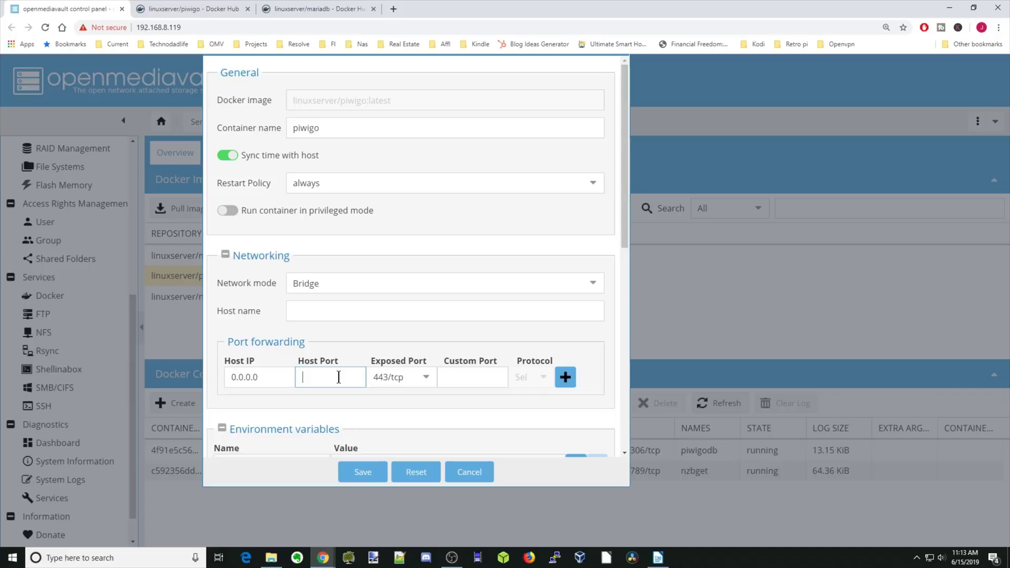
text(446)
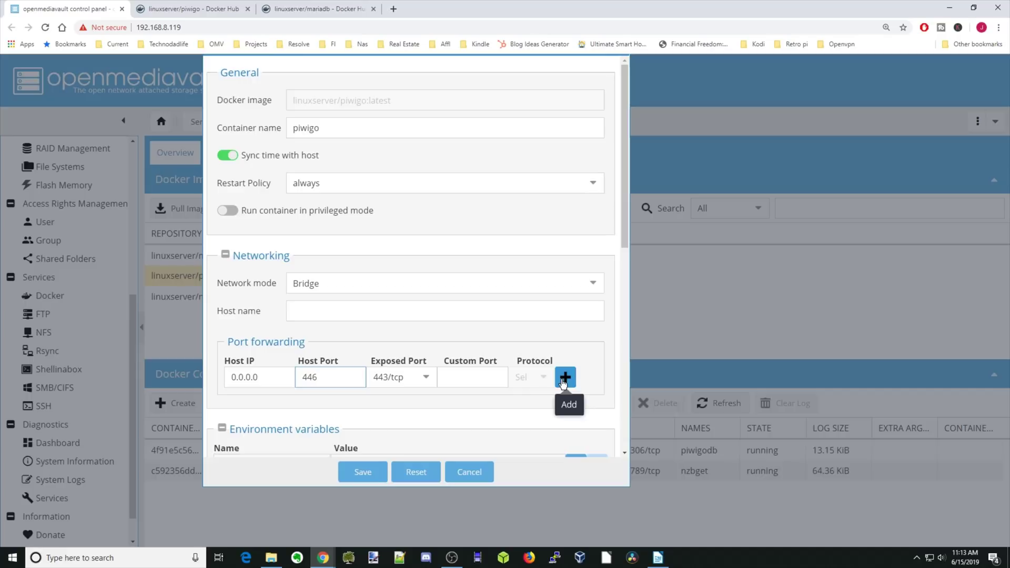
click(565, 377)
click(420, 398)
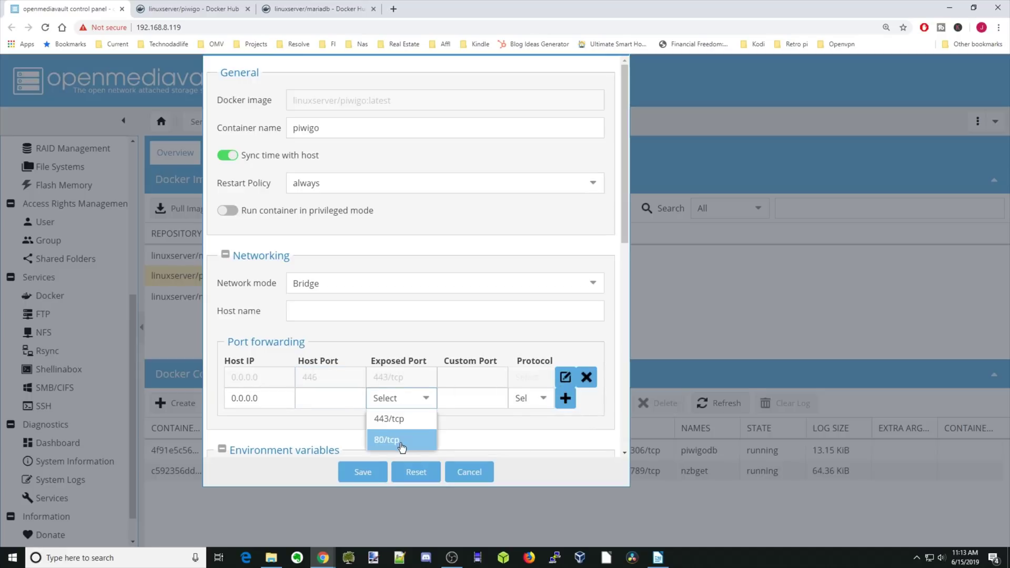
click(402, 440)
click(337, 398)
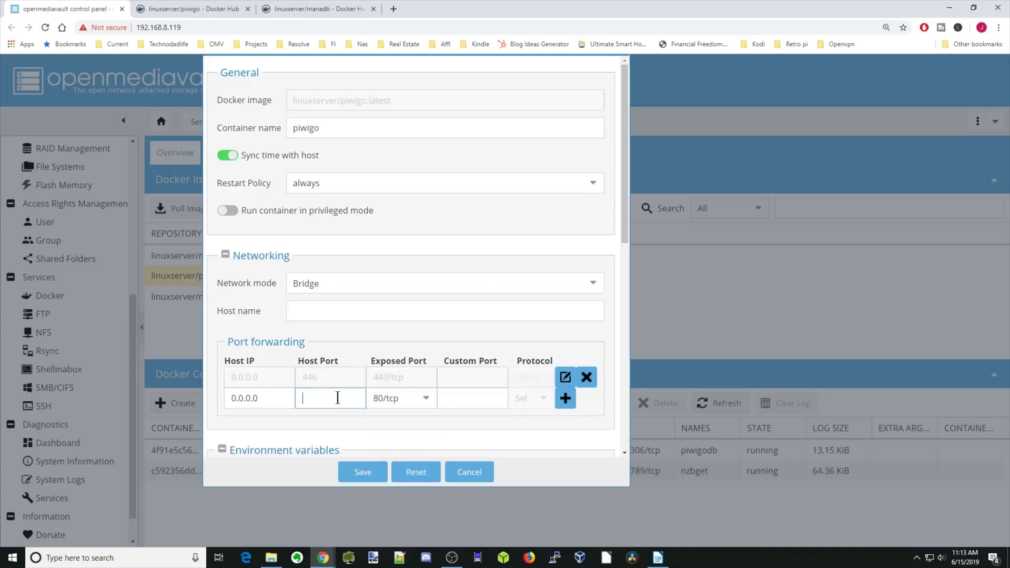
text(8080)
click(565, 398)
scroll(516, 372, down, 5)
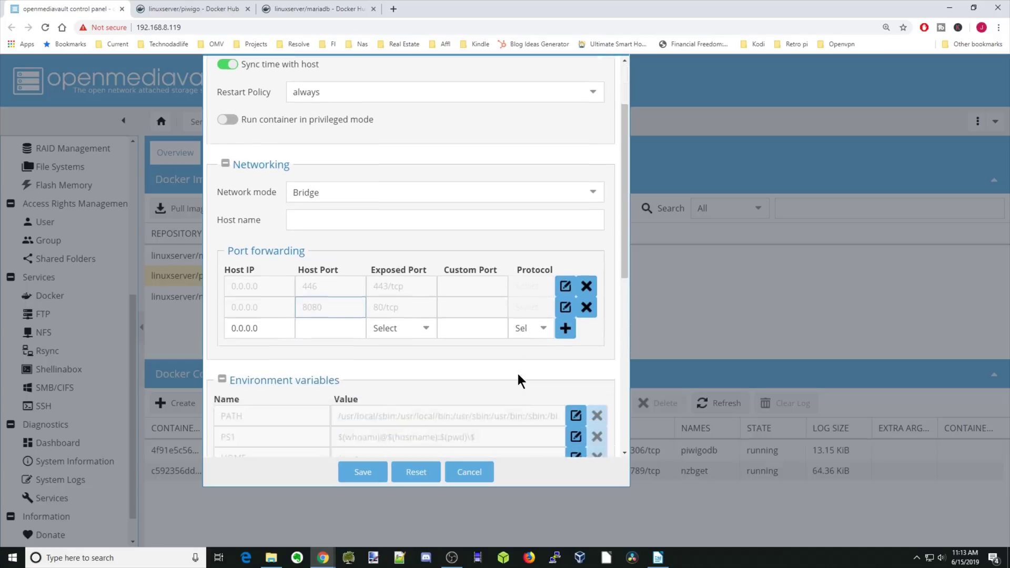
Step: Add environment variables PUID=99 and PGID=100
scroll(518, 373, down, 3)
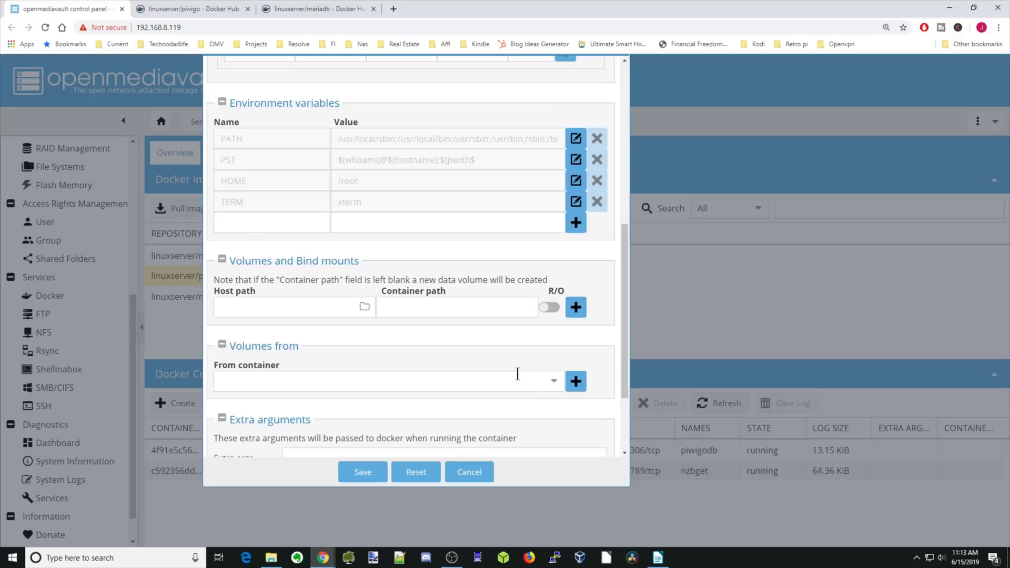
click(270, 176)
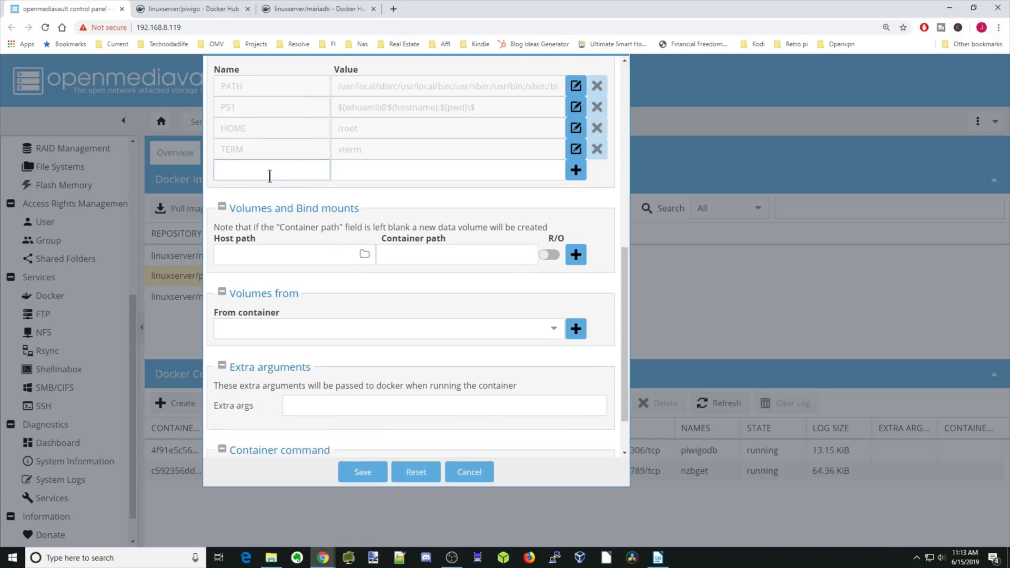
text(PUID)
key(Tab)
text(99)
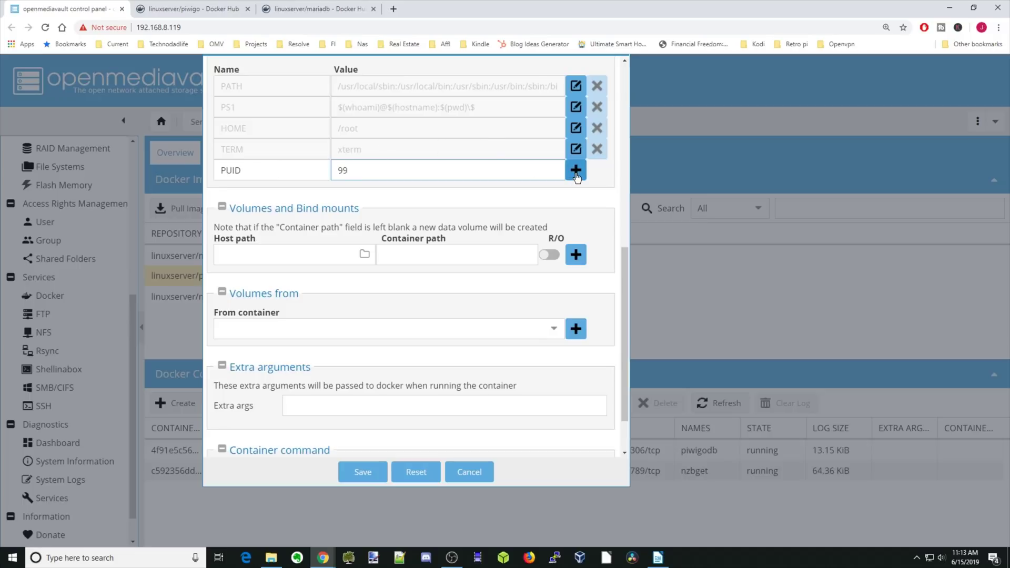
click(577, 174)
click(254, 191)
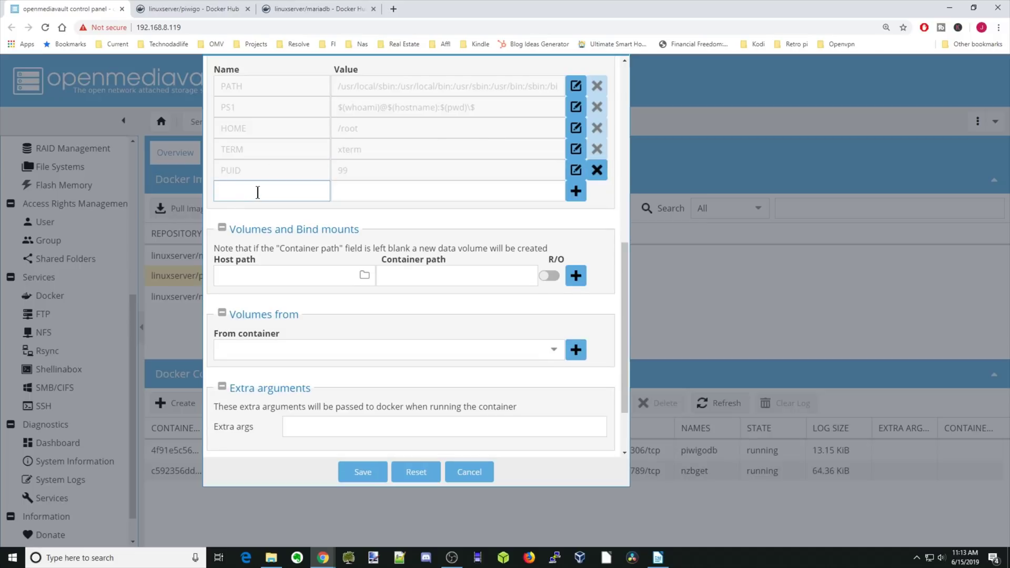
text(PGID)
key(Tab)
text(100)
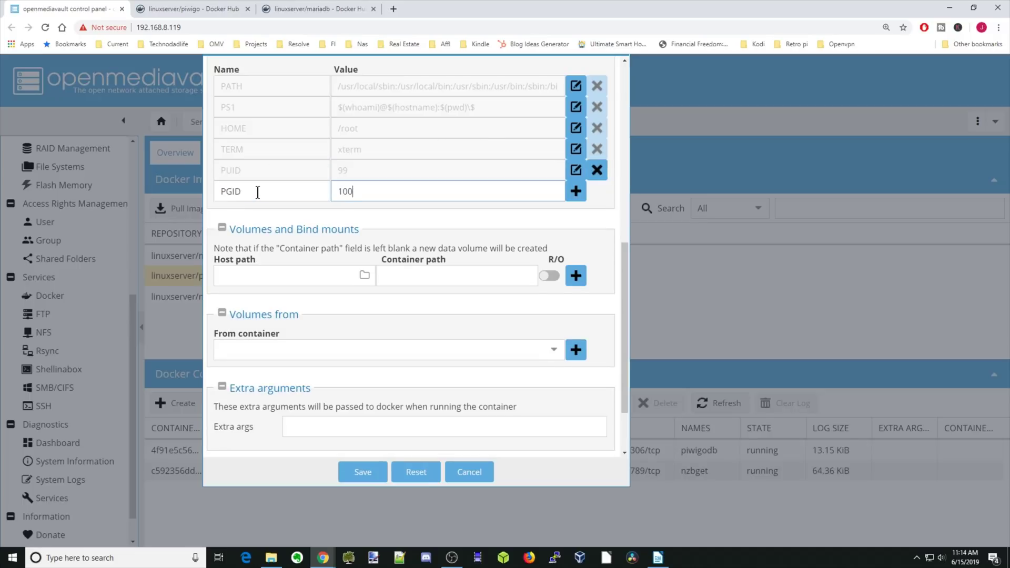
click(576, 191)
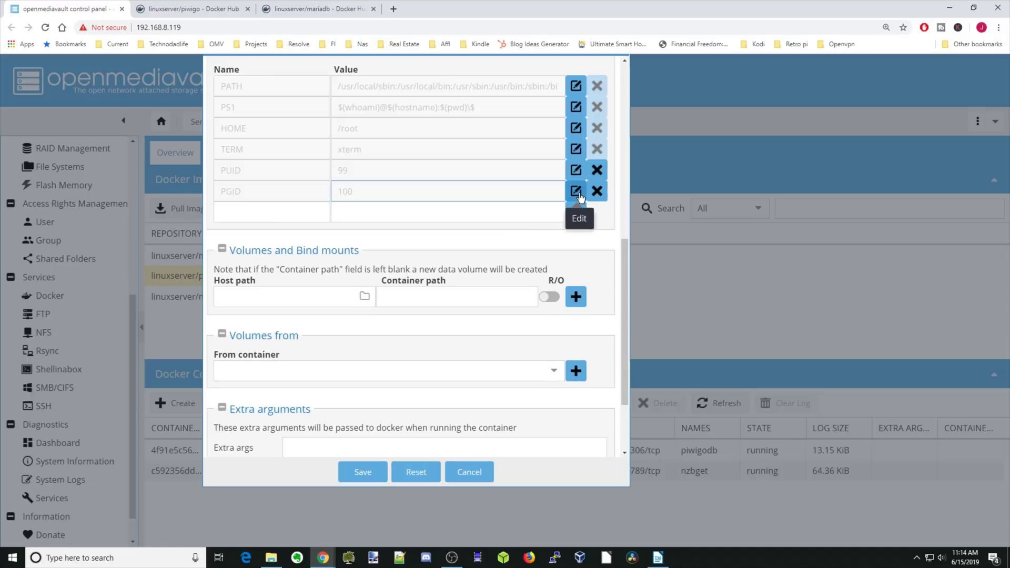
Step: Add the TZ environment variable set to America/New_York
click(257, 211)
text(TZ)
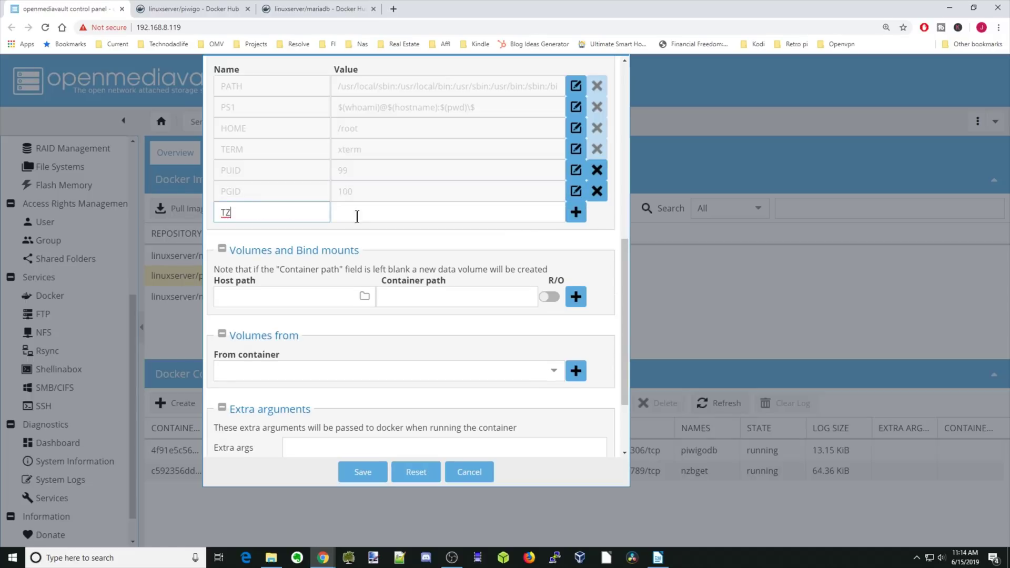
click(367, 212)
text(America/New_York)
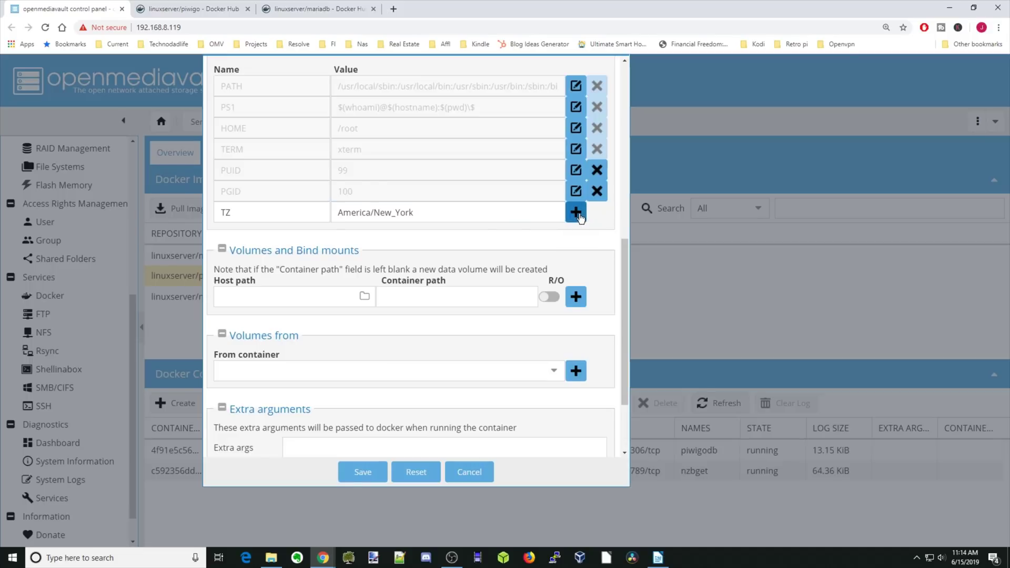
click(578, 213)
Step: Bind the host folder appdata/piwigo to the container path /config
scroll(522, 227, down, 2)
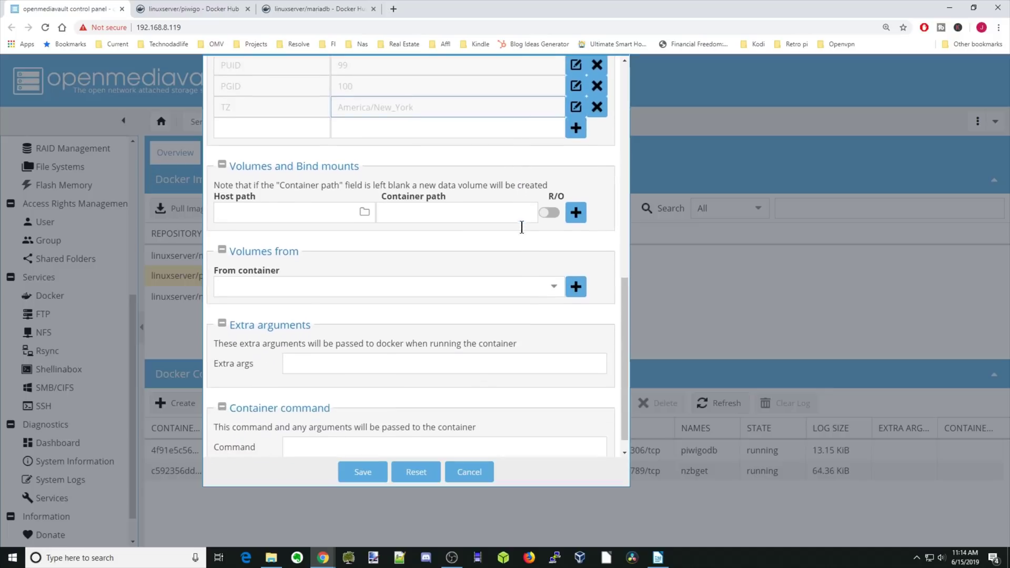
click(458, 211)
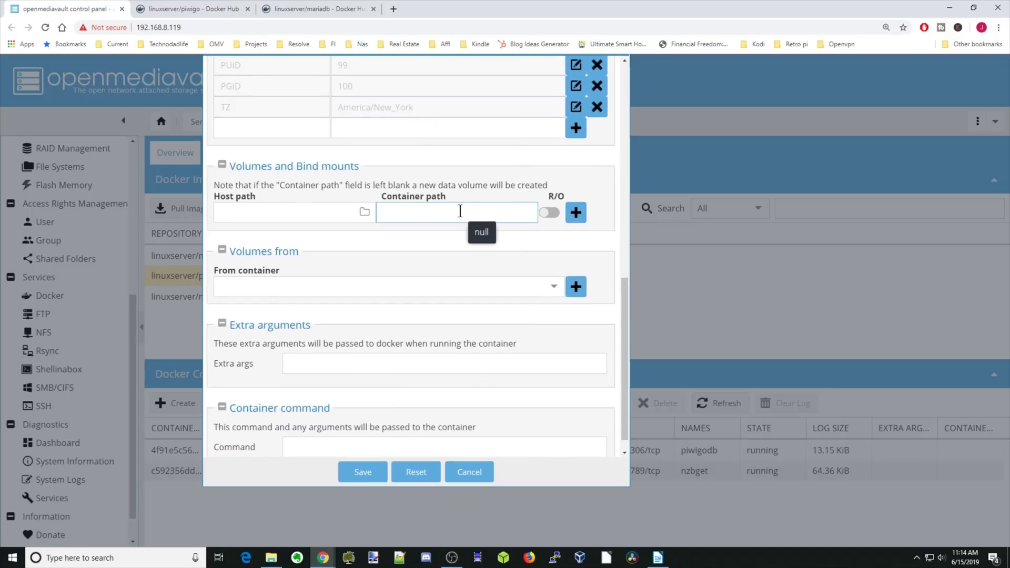
text(/config)
click(456, 243)
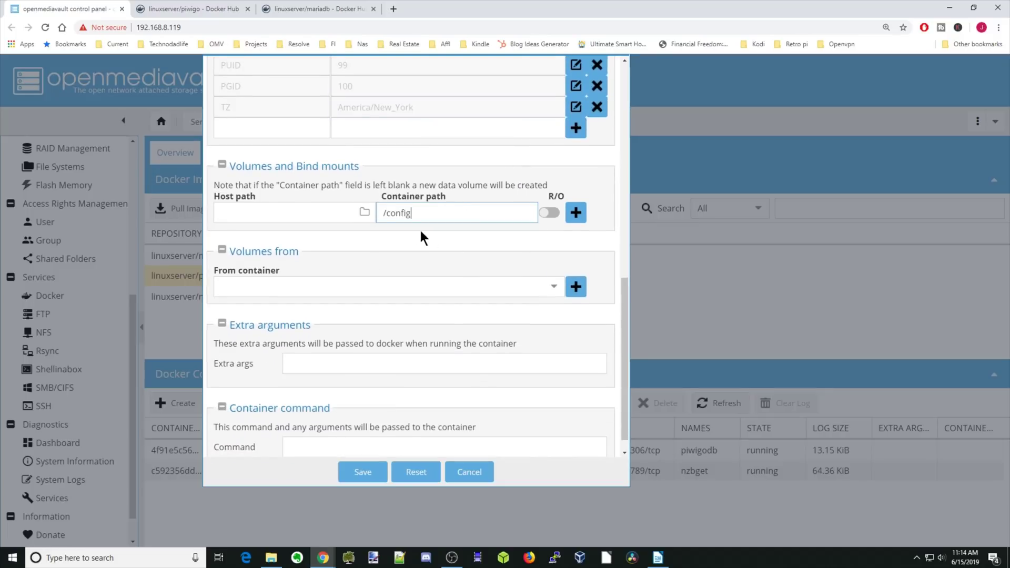
click(364, 213)
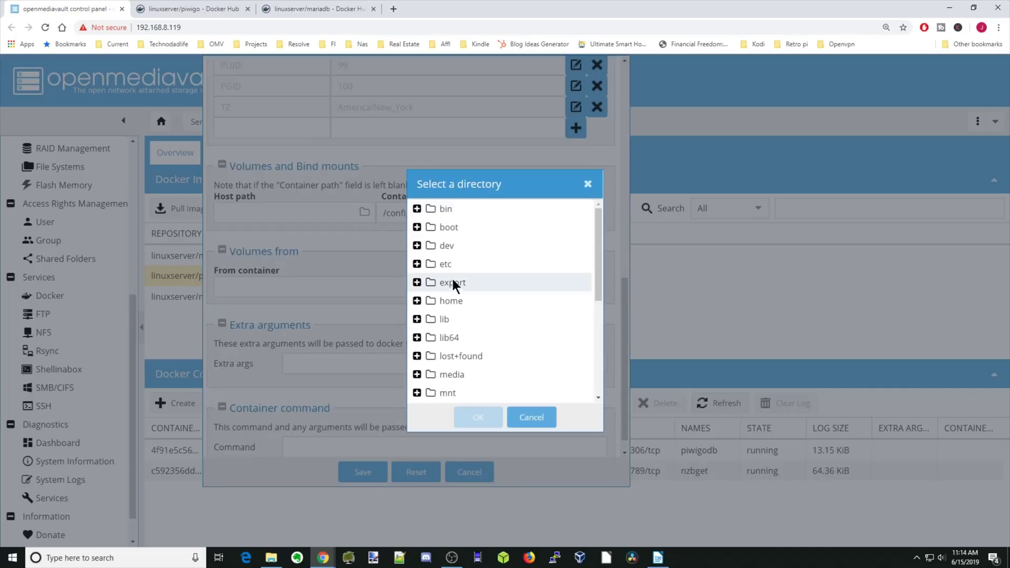
scroll(459, 285, down, 3)
double_click(476, 341)
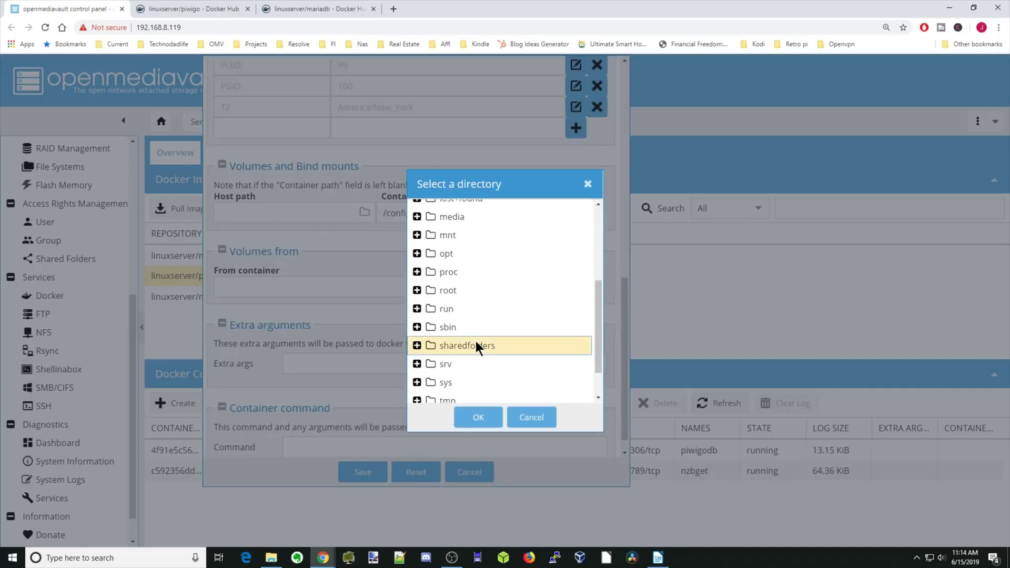
double_click(484, 363)
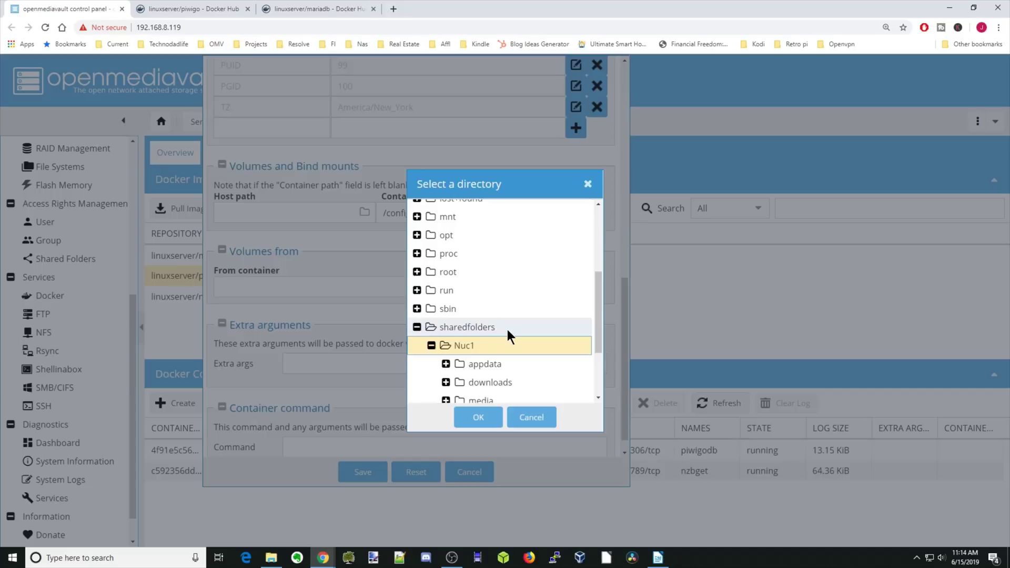
scroll(508, 330, down, 2)
double_click(497, 270)
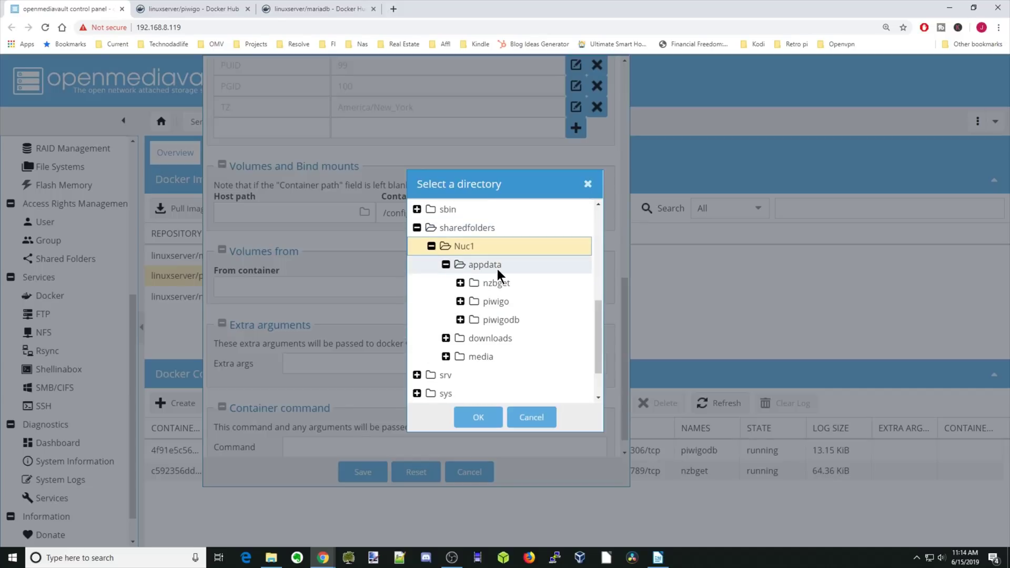
click(507, 302)
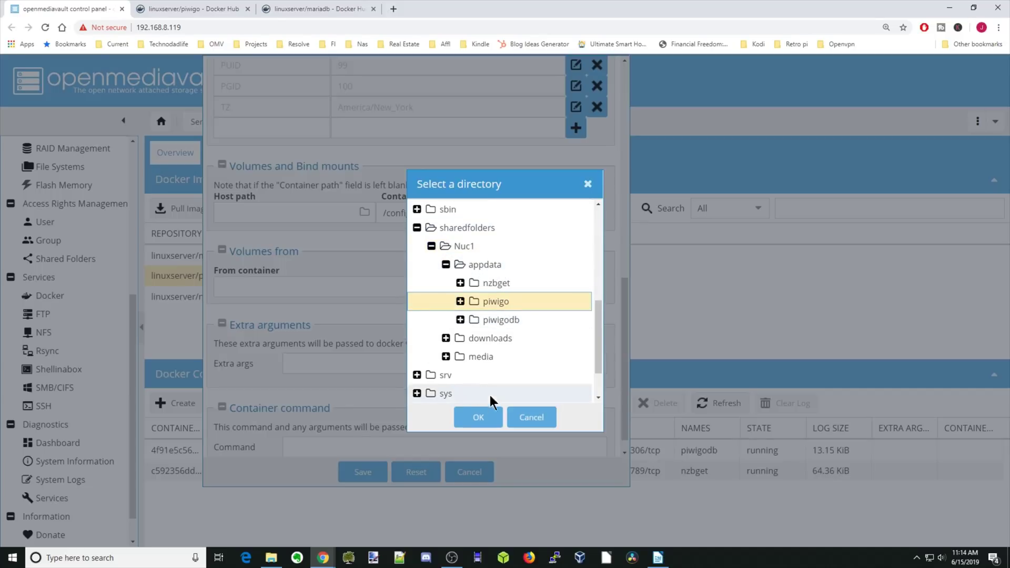
click(485, 421)
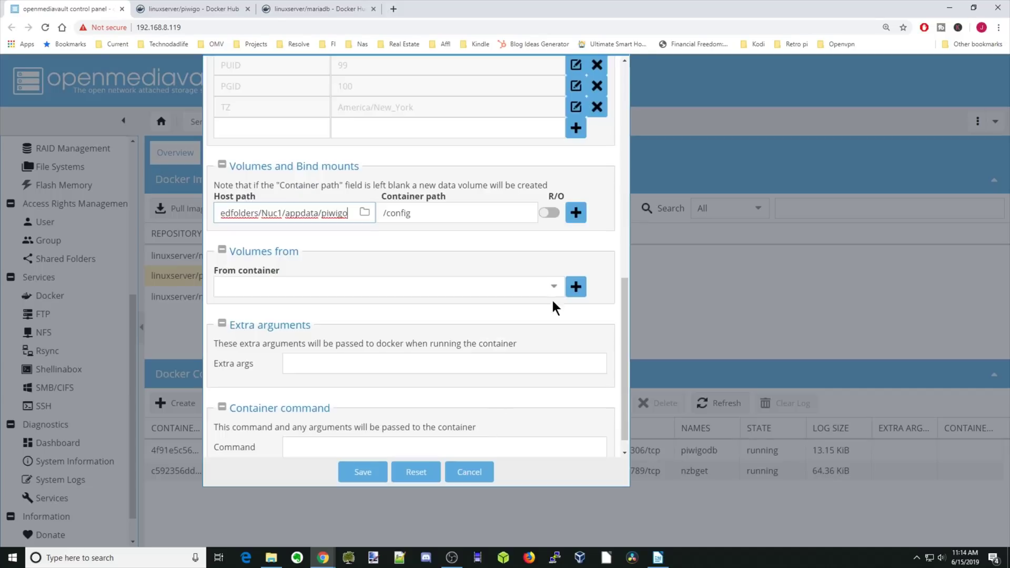
click(576, 212)
Step: Bind the host folder media/photos to the container path /pictures
click(439, 233)
text(/config)
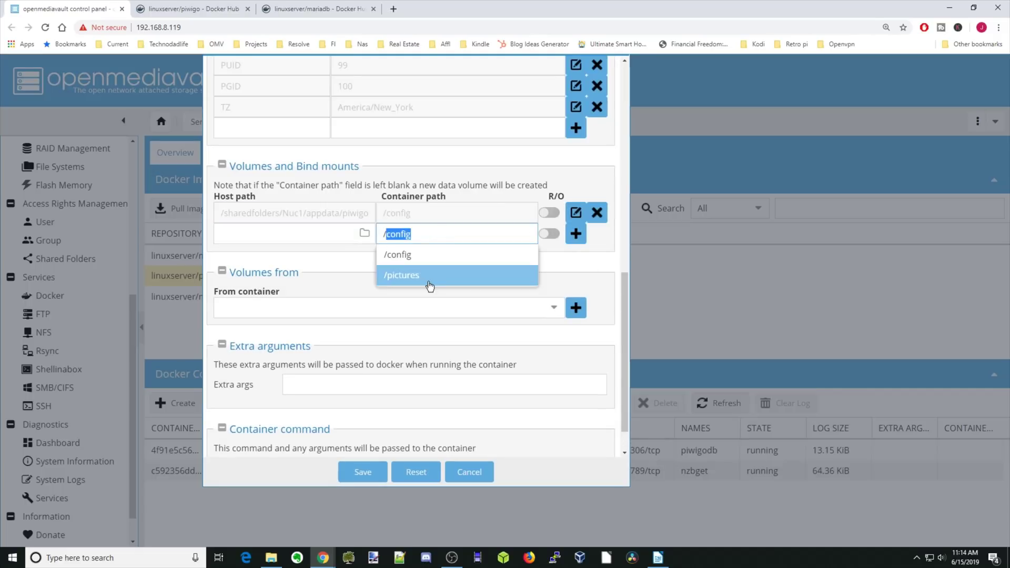
click(427, 280)
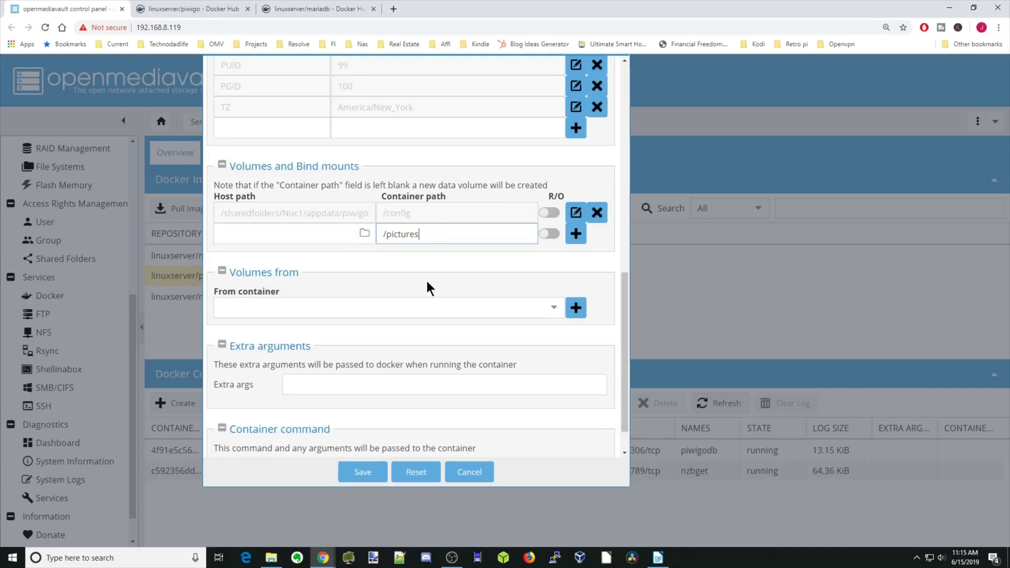
click(365, 240)
scroll(442, 267, down, 3)
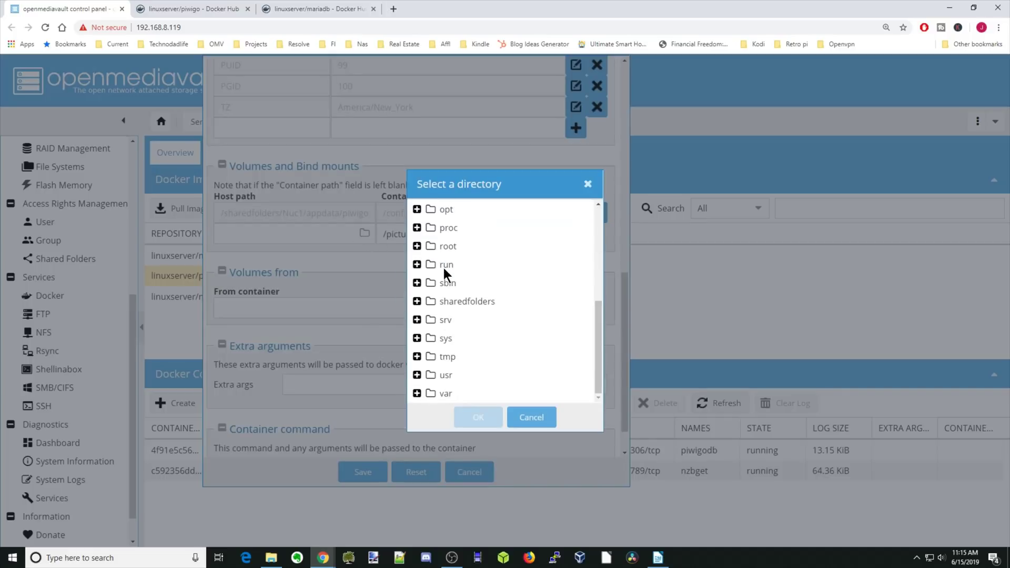
double_click(463, 299)
double_click(479, 323)
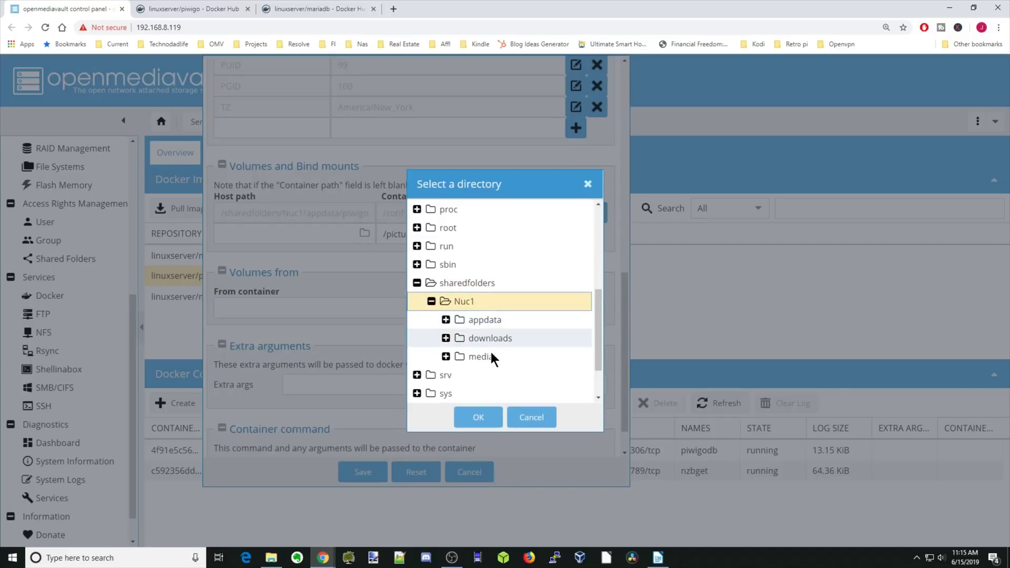
double_click(491, 354)
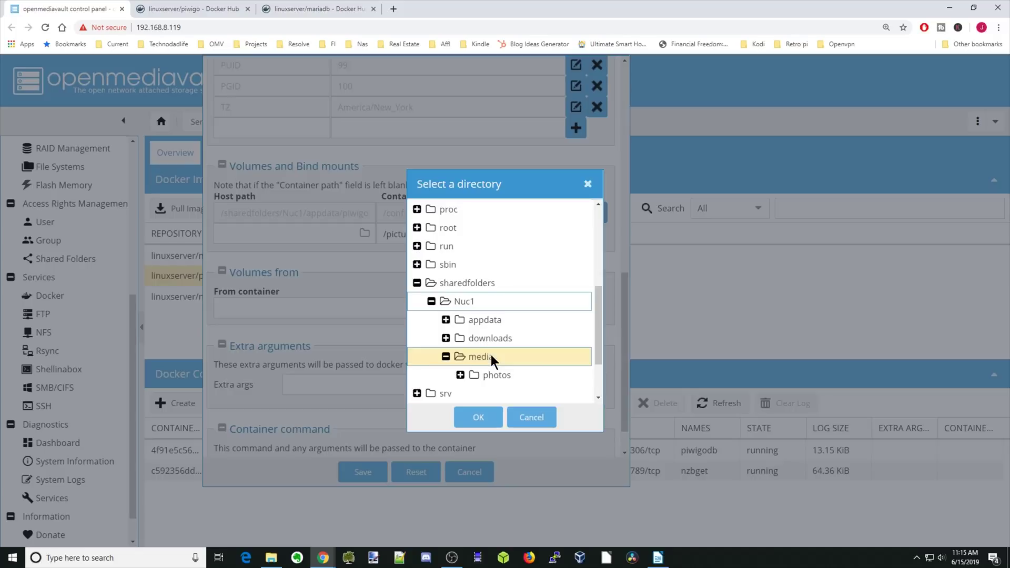
click(510, 374)
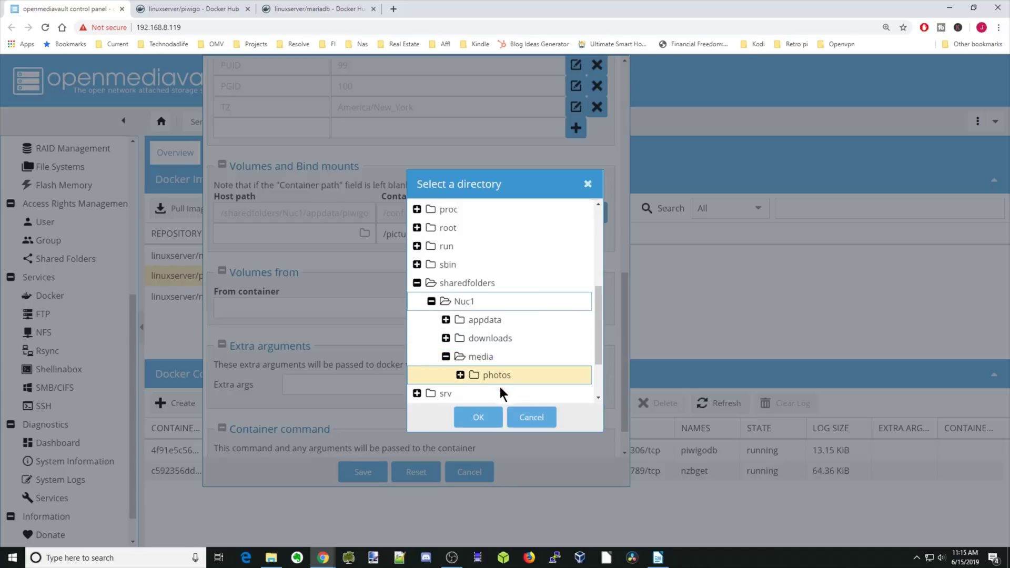
click(478, 418)
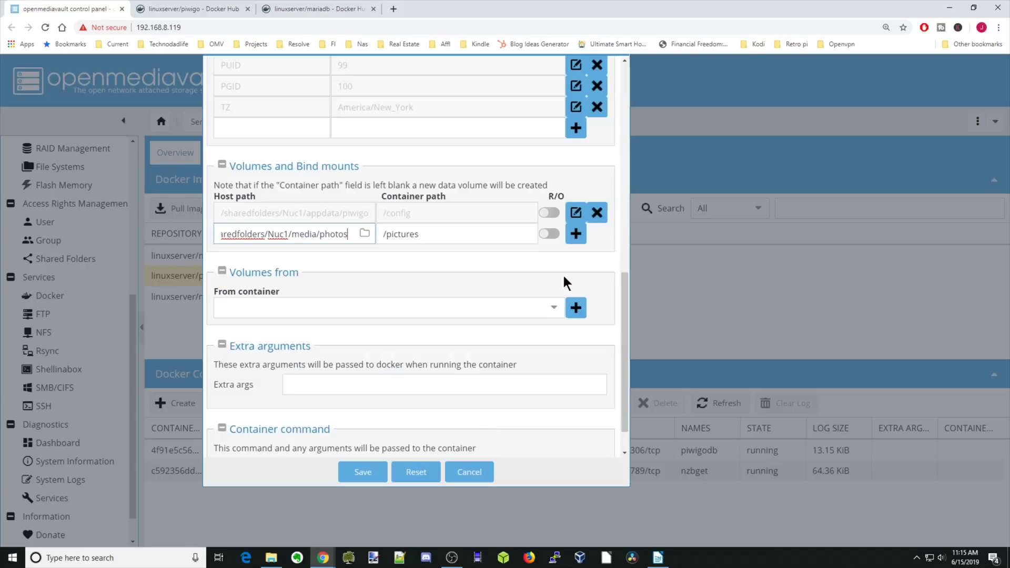
click(575, 233)
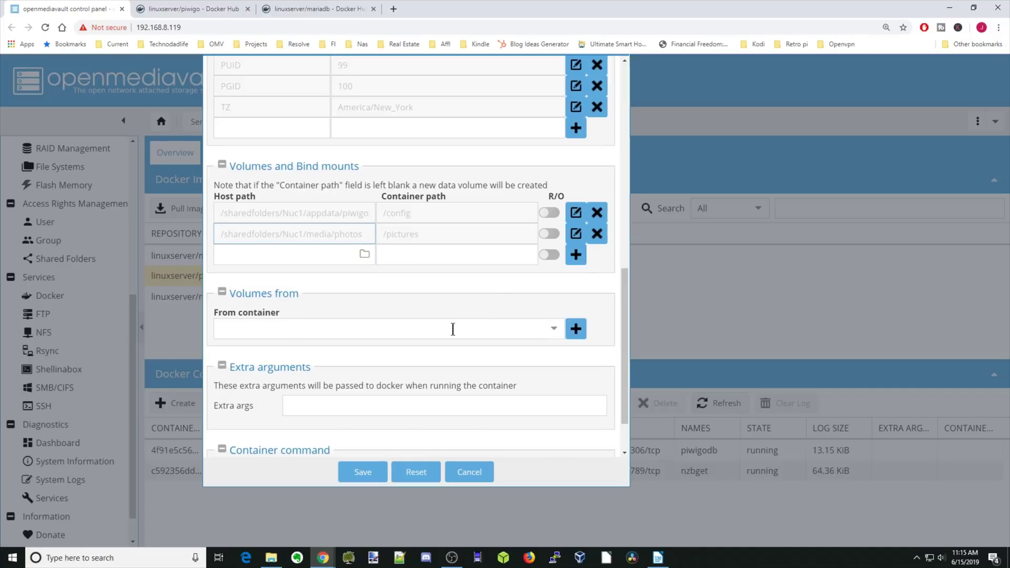
Step: Save the piwigo container settings to create the container
scroll(451, 329, up, 6)
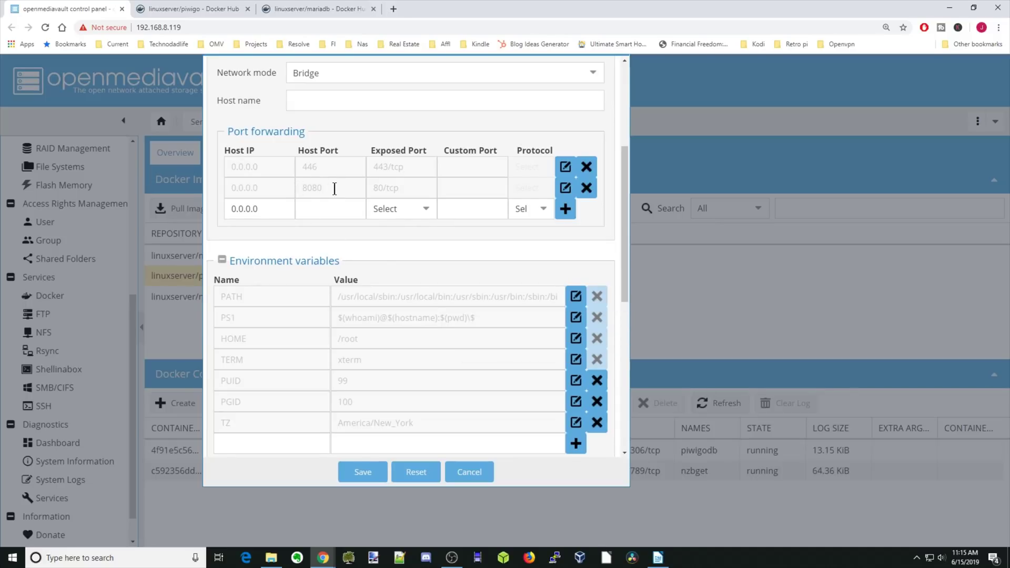
scroll(461, 300, down, 4)
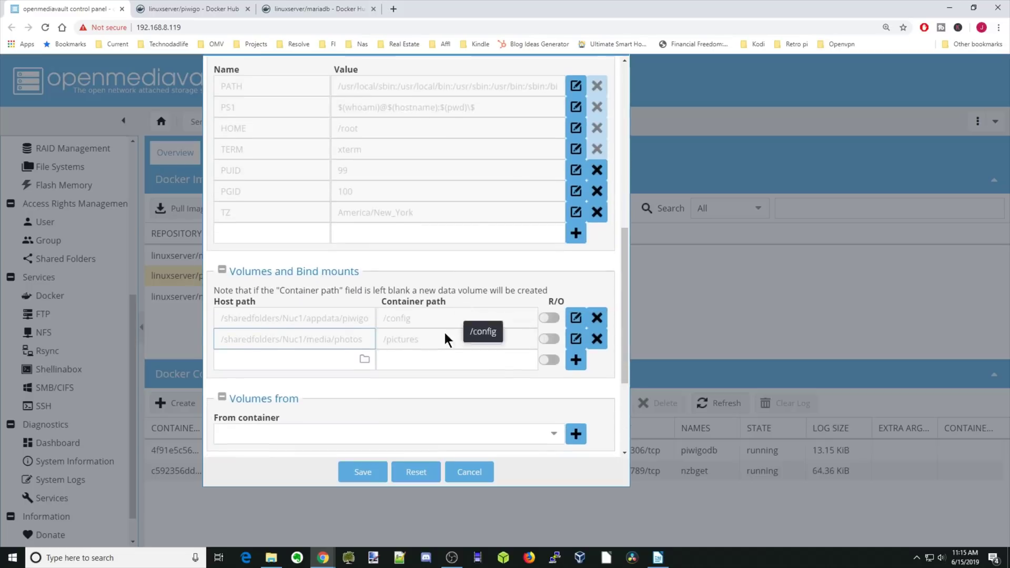
click(363, 472)
Step: Copy the server address 192.168.8.119 into a new browser tab without the trailing slash
click(135, 27)
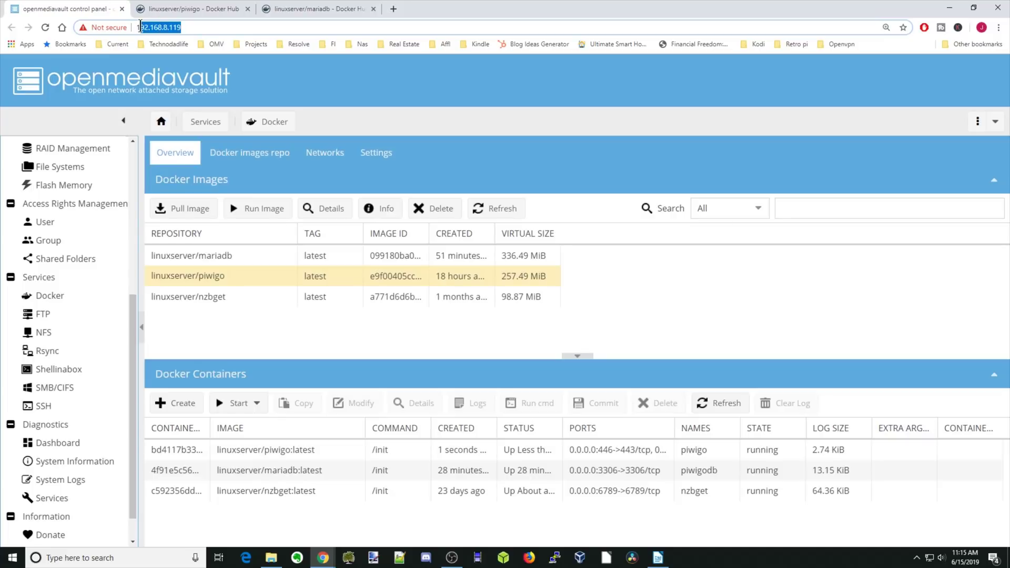
right_click(152, 25)
click(188, 78)
key(ctrl+t)
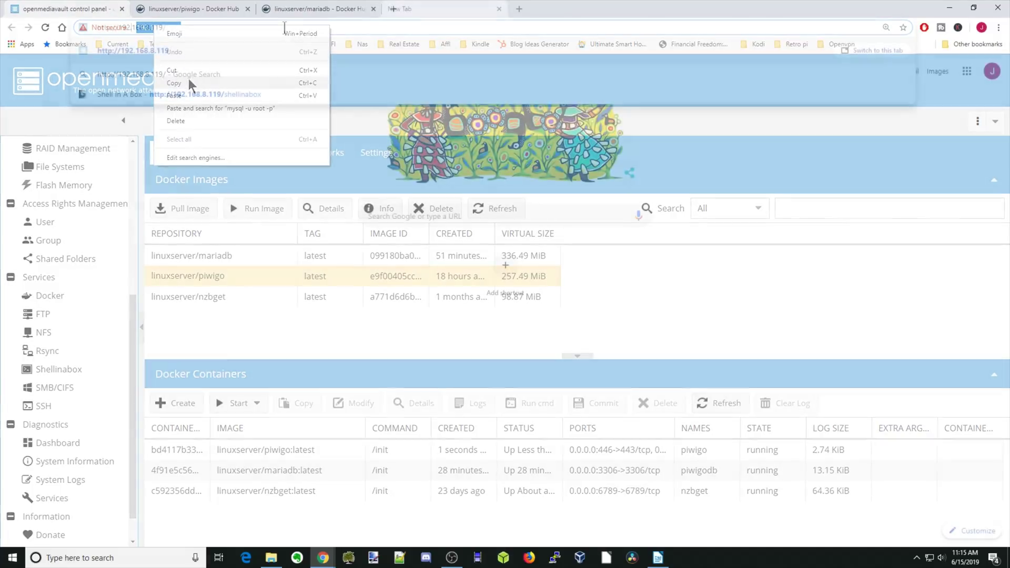
key(ctrl+v)
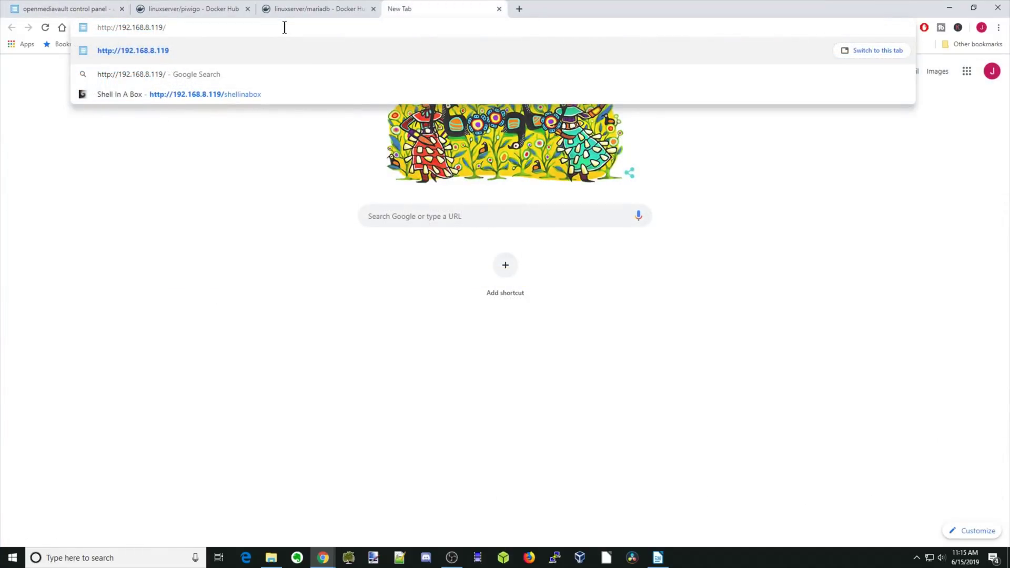
key(BackSpace)
Step: Load the Piwigo installer at 192.168.8.119:8080 and open the gallery language list
text(:8080)
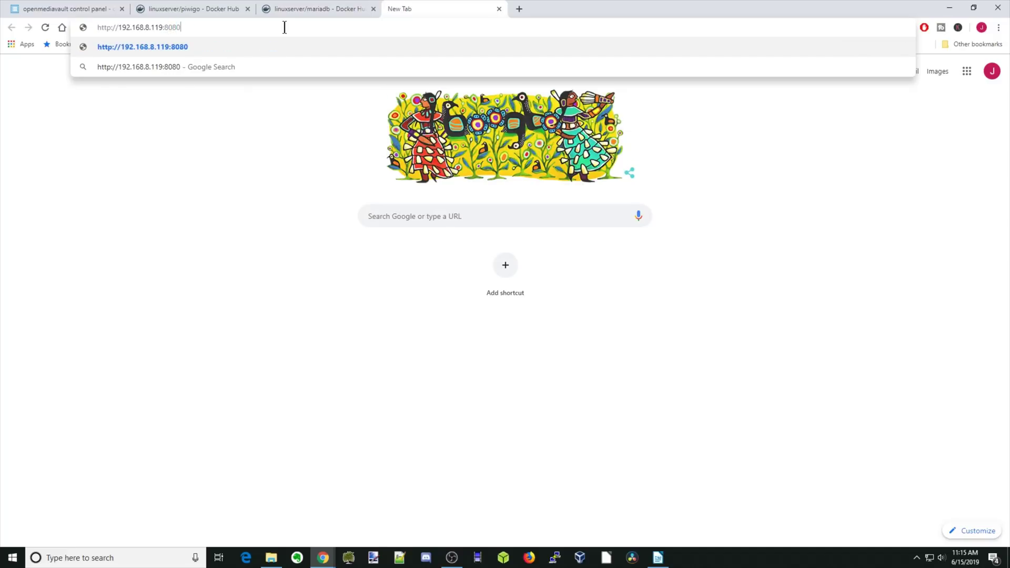
key(Return)
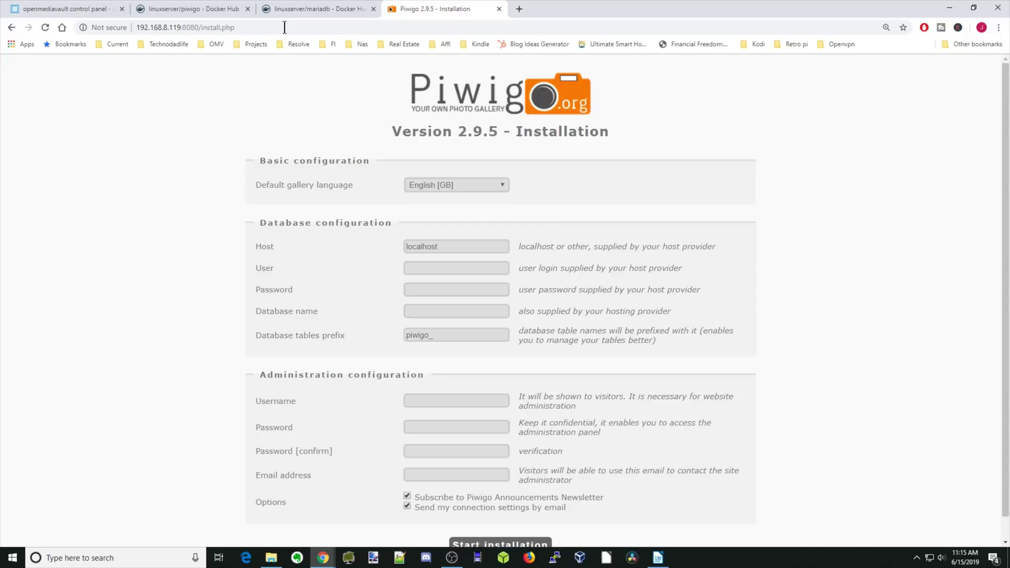
click(501, 185)
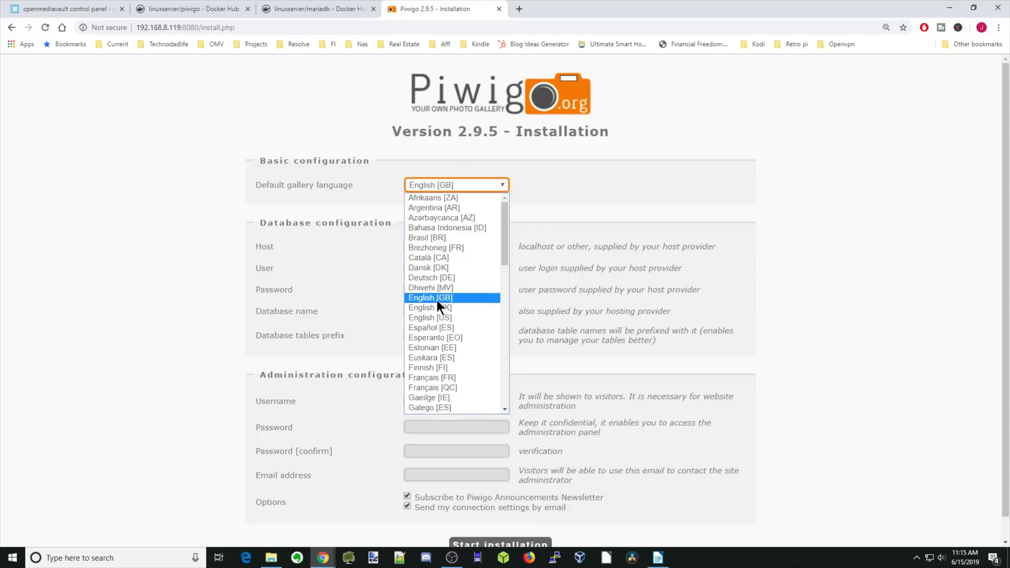
Step: Choose English [US] as gallery language and set the database host to 192.168.8.119:3306
click(442, 318)
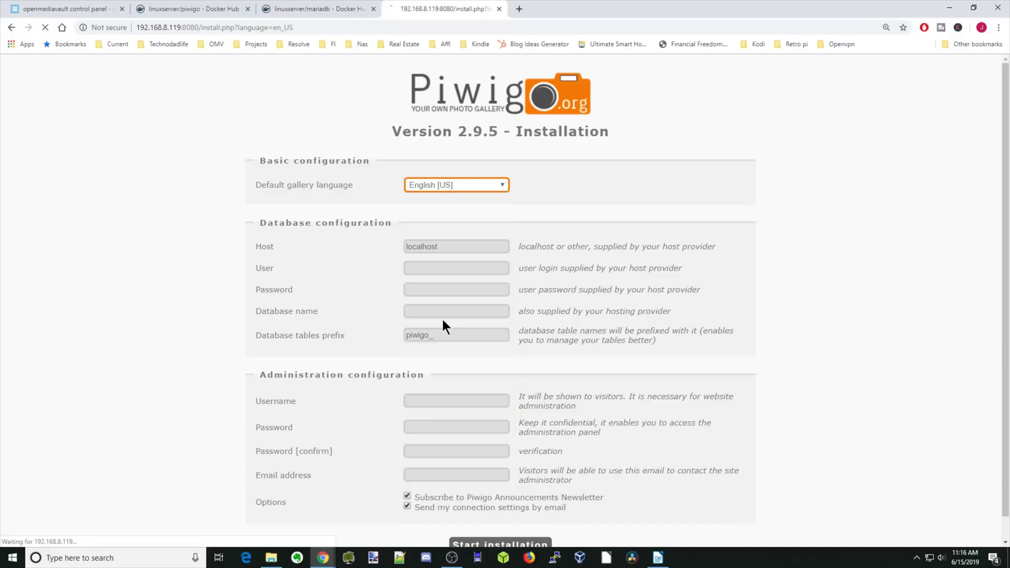
click(465, 249)
double_click(421, 247)
right_click(425, 247)
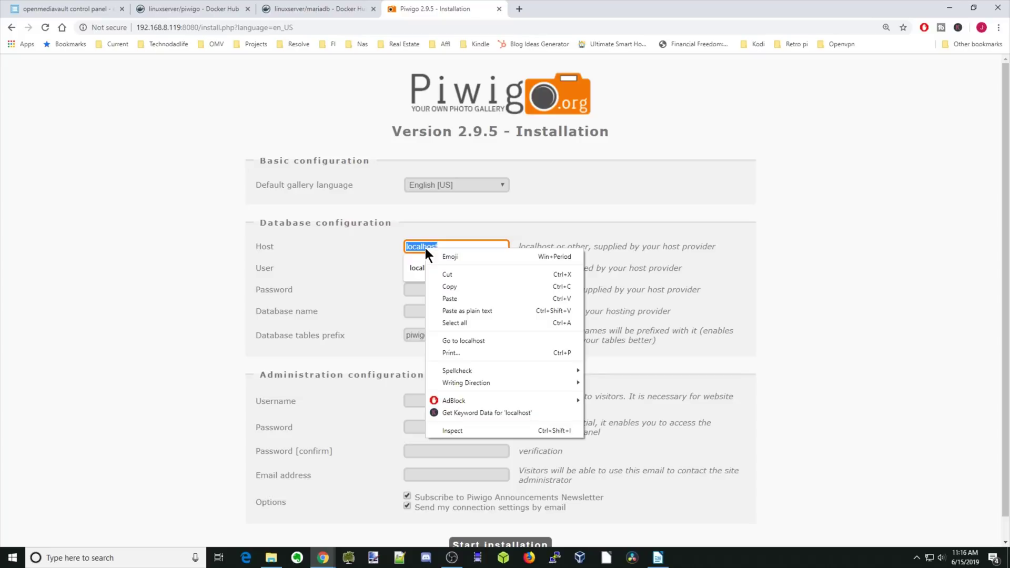
click(450, 299)
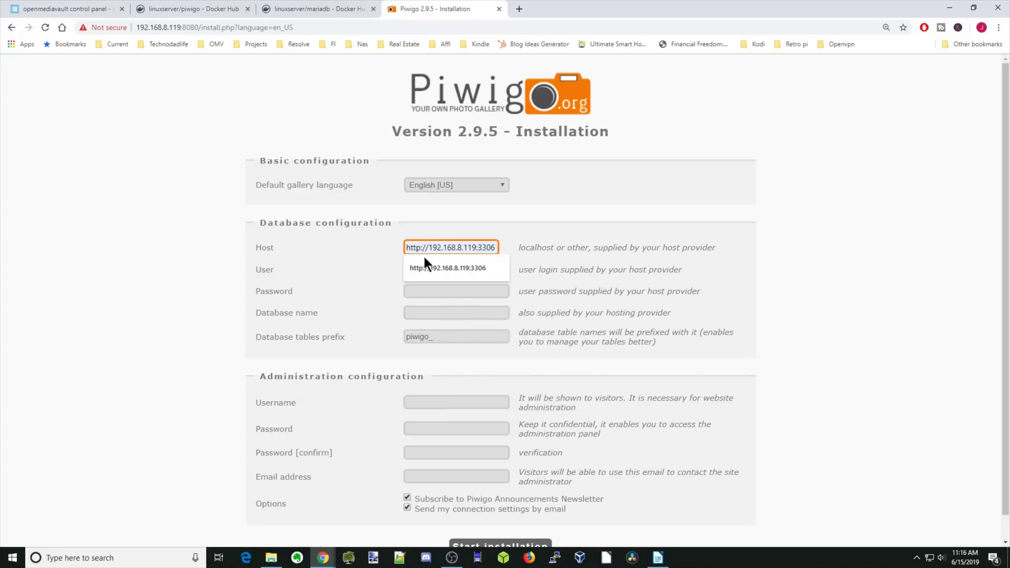
key(BackSpace)
key(BackSpace)
key(BackSpace)
key(BackSpace)
key(BackSpace)
drag(426, 246, 385, 256)
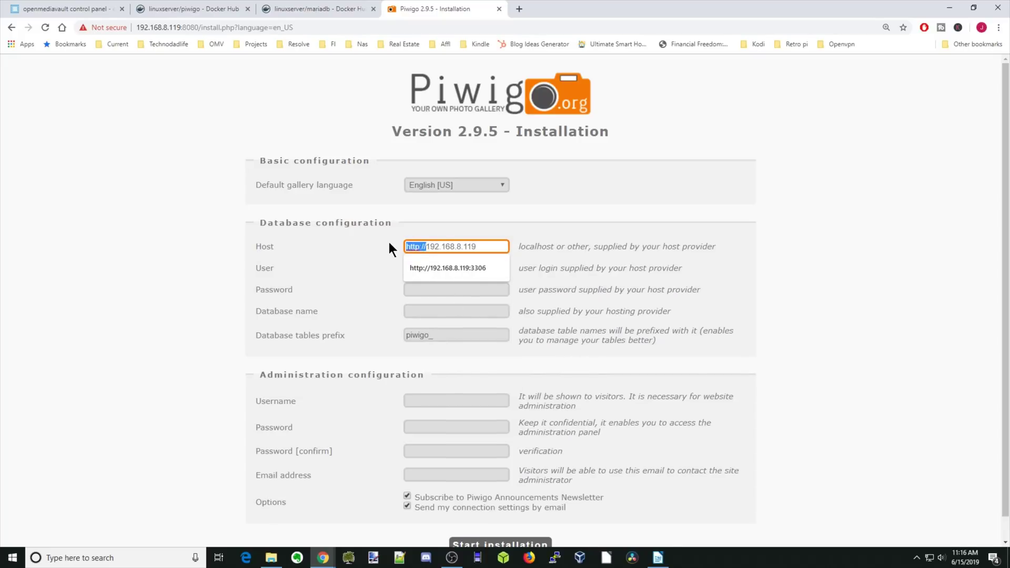
key(BackSpace)
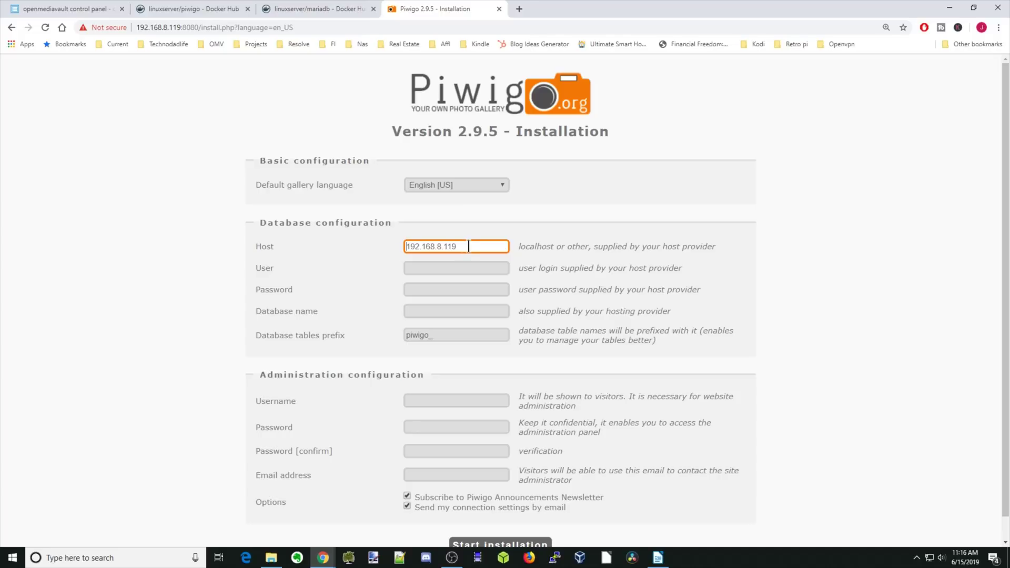
click(468, 247)
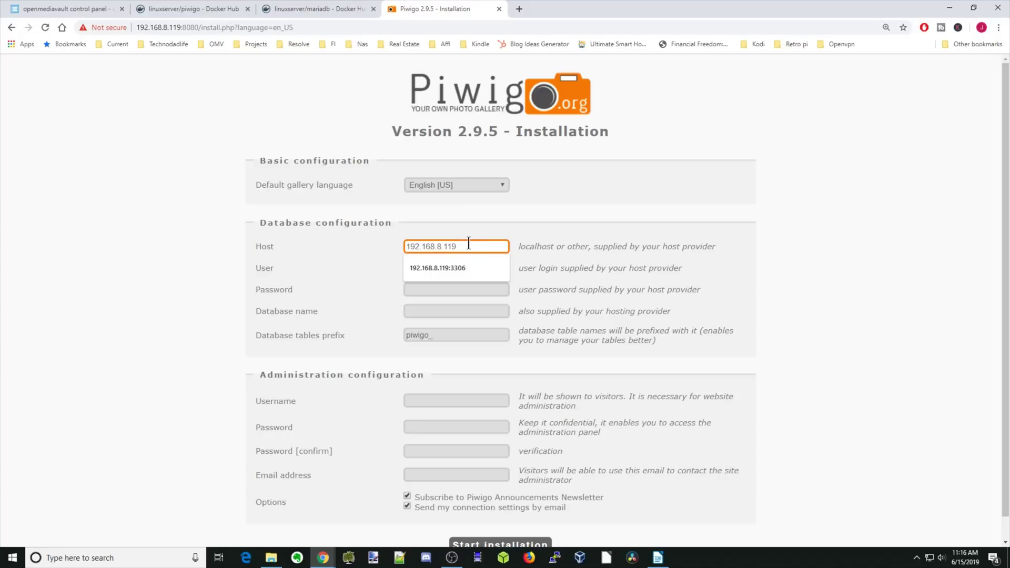
text(:330)
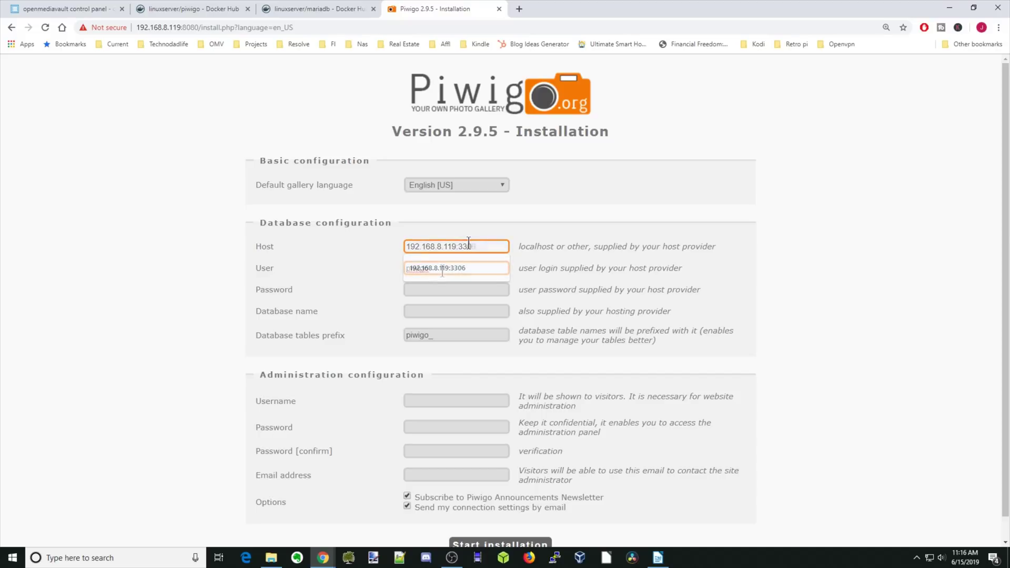
click(443, 268)
click(443, 267)
Step: Enter piwigo as the database user and type the database password
text(piwigo)
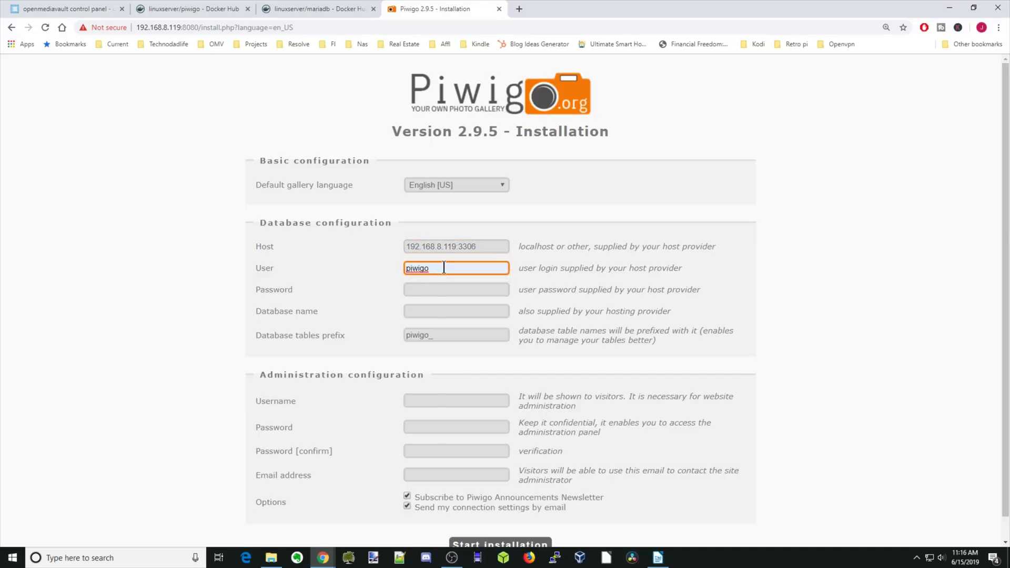
click(444, 288)
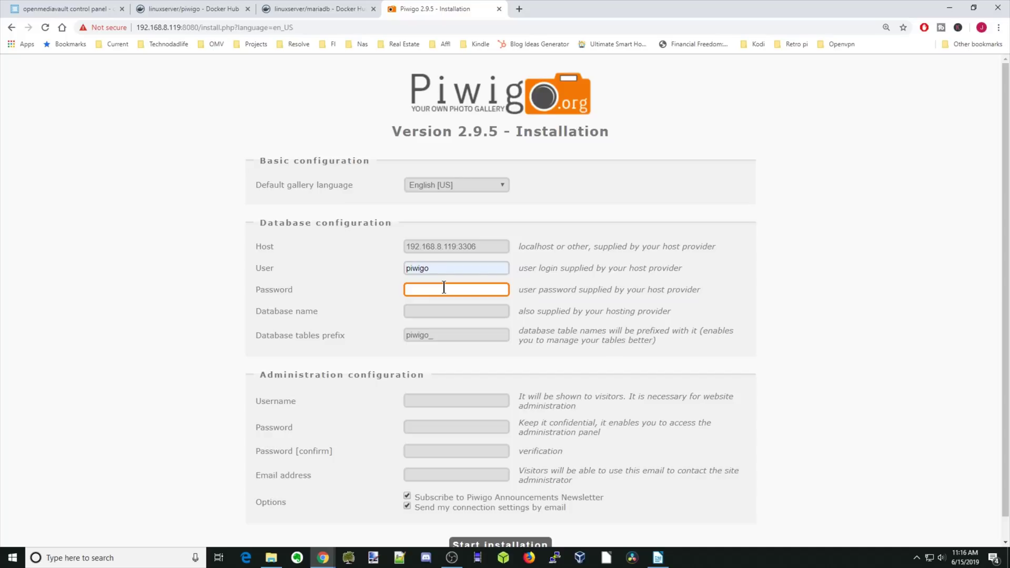
text(piwigo)
key(Tab)
text(piwigo)
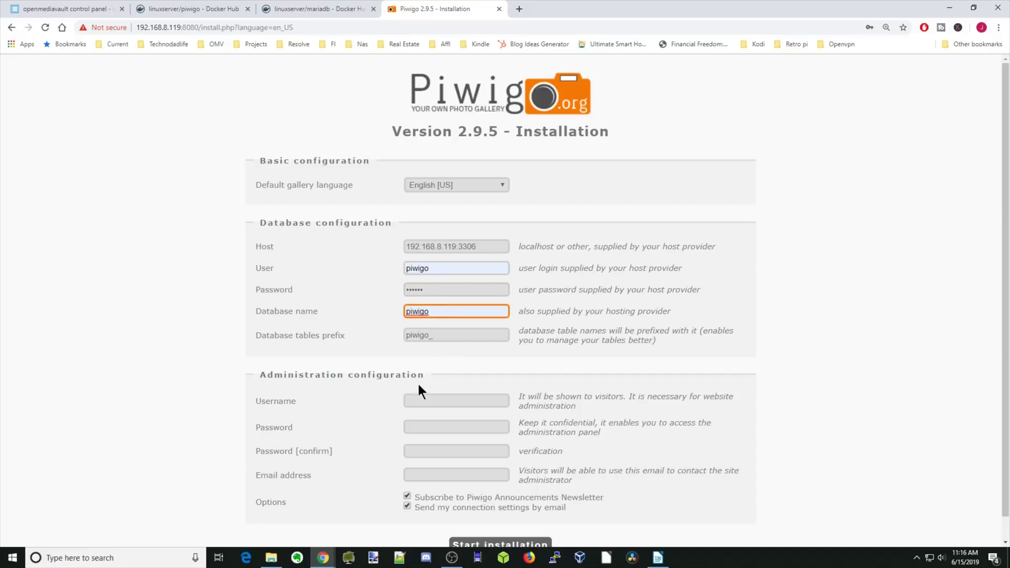
Step: Fill in admin username admin, the password with its confirmation, and the e-mail address
key(Tab)
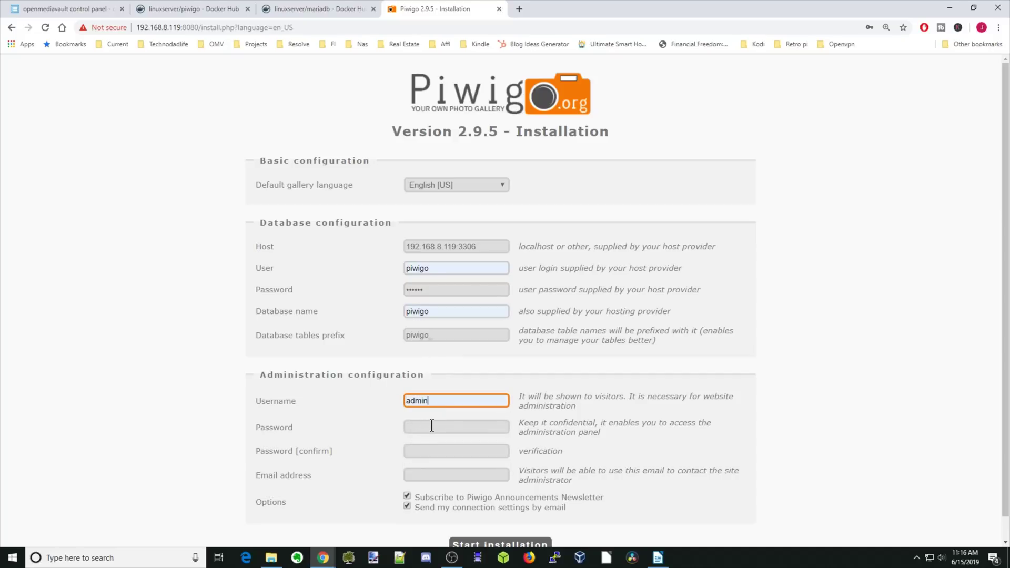
click(463, 428)
key(ctrl+v)
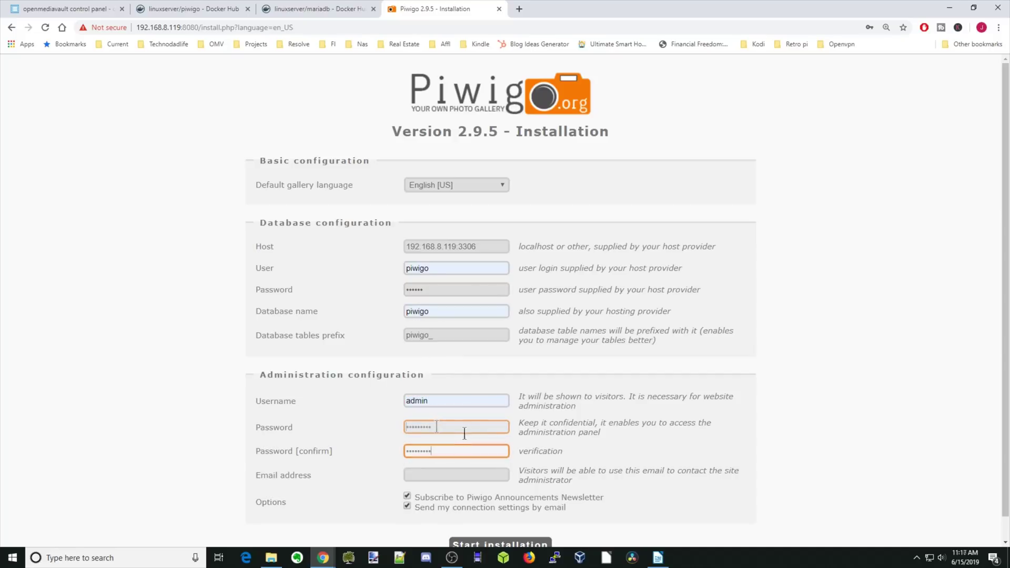
key(Tab)
key(ctrl+v)
click(433, 474)
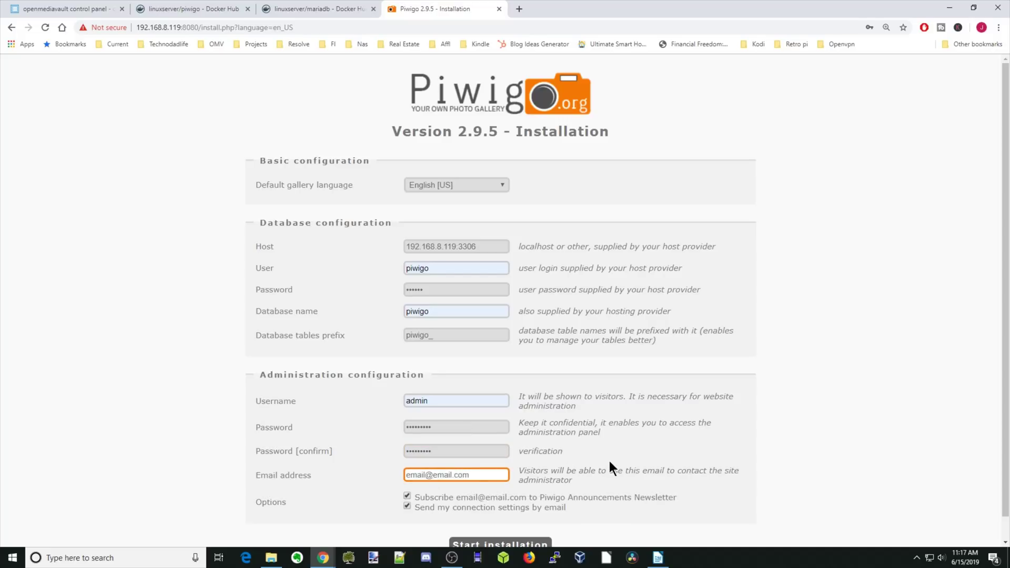
Step: Unsubscribe from the newsletter and start the Piwigo installation
scroll(575, 455, down, 1)
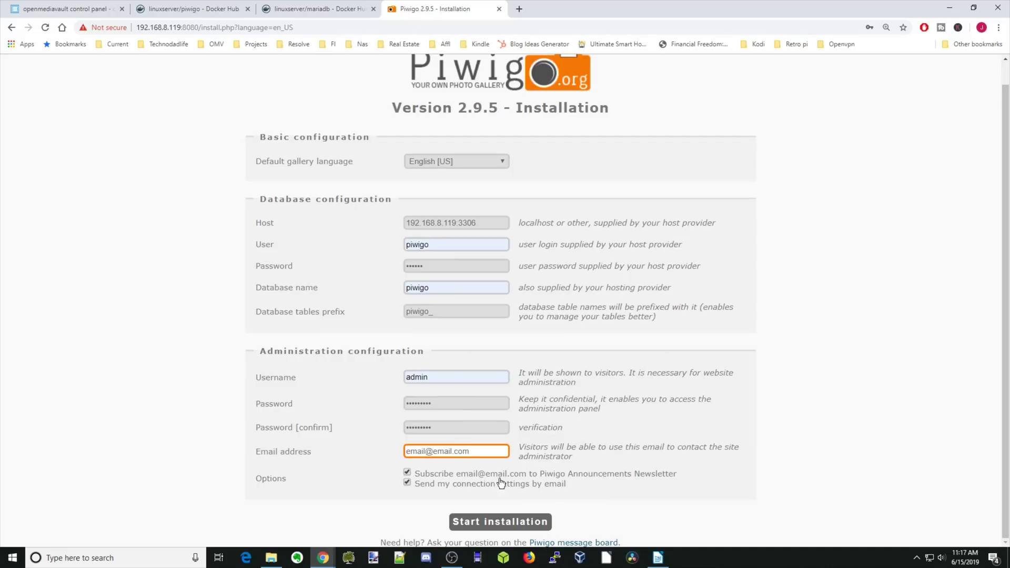
click(407, 471)
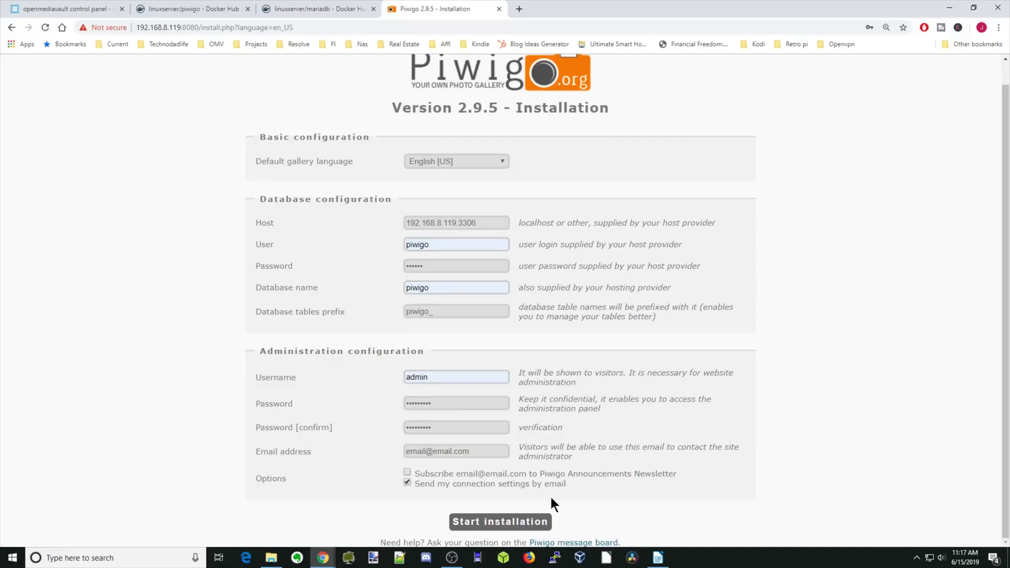
click(505, 523)
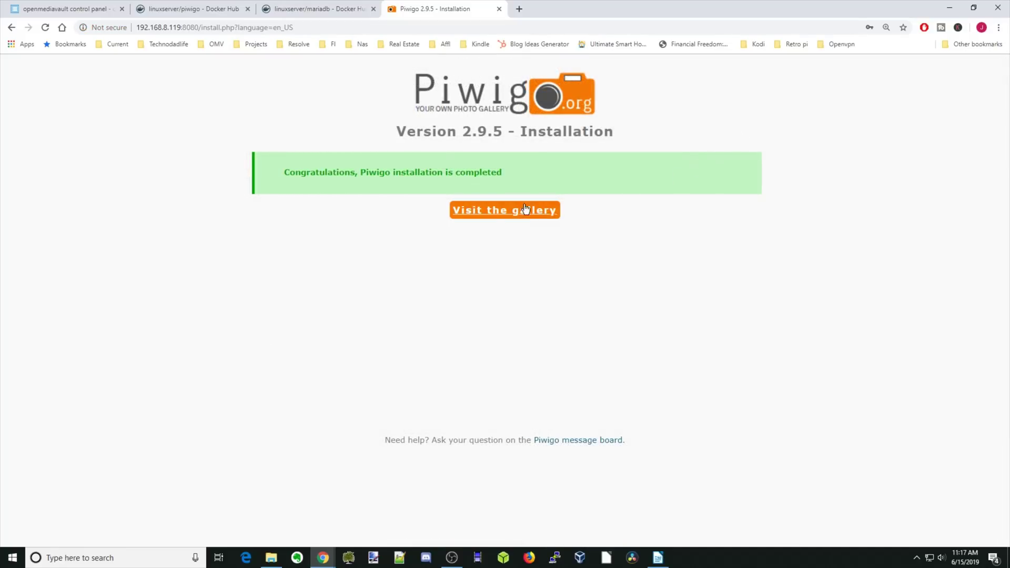
Step: Visit the new gallery, enter administration via the tour, end the tour, and expand Photos
click(501, 212)
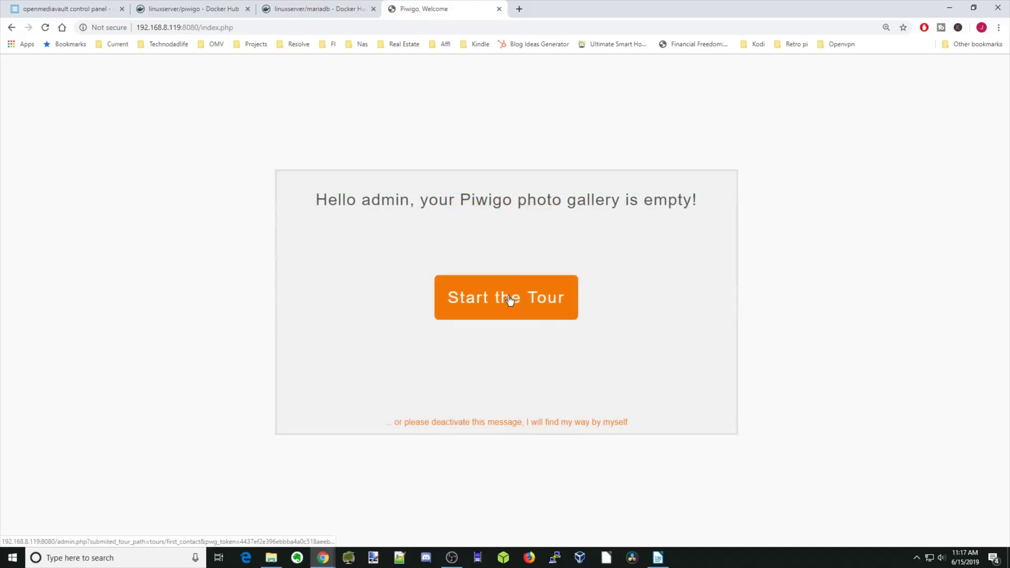
click(509, 299)
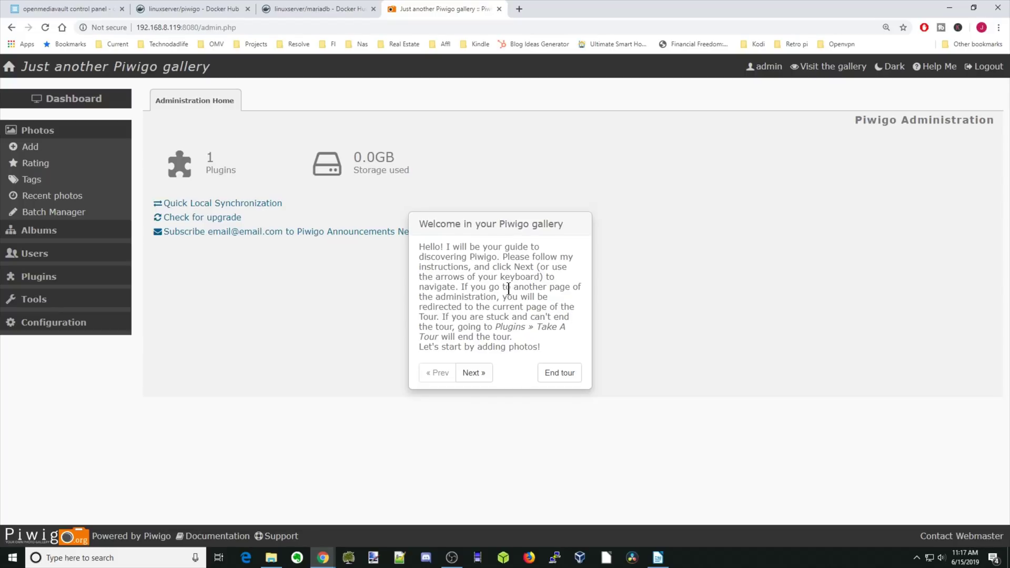
click(559, 373)
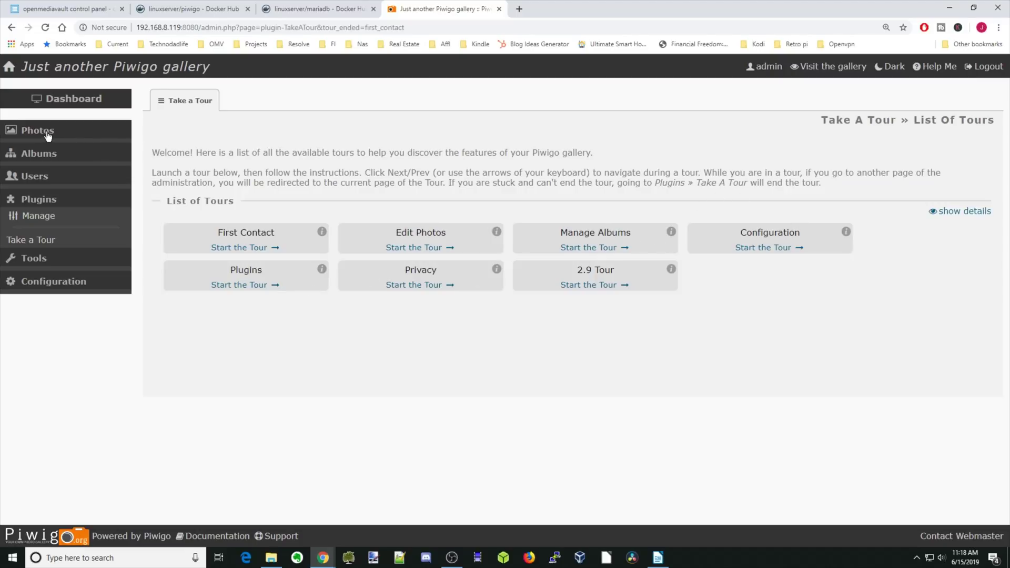
click(47, 136)
Step: On the Photos > Add page, create a new album named TDL for uploads
click(39, 152)
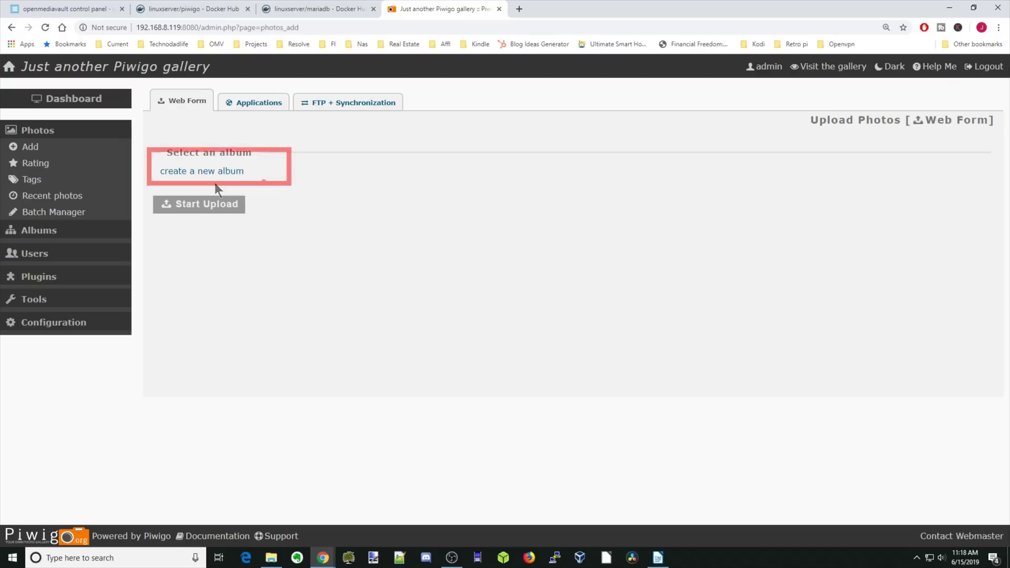
click(214, 172)
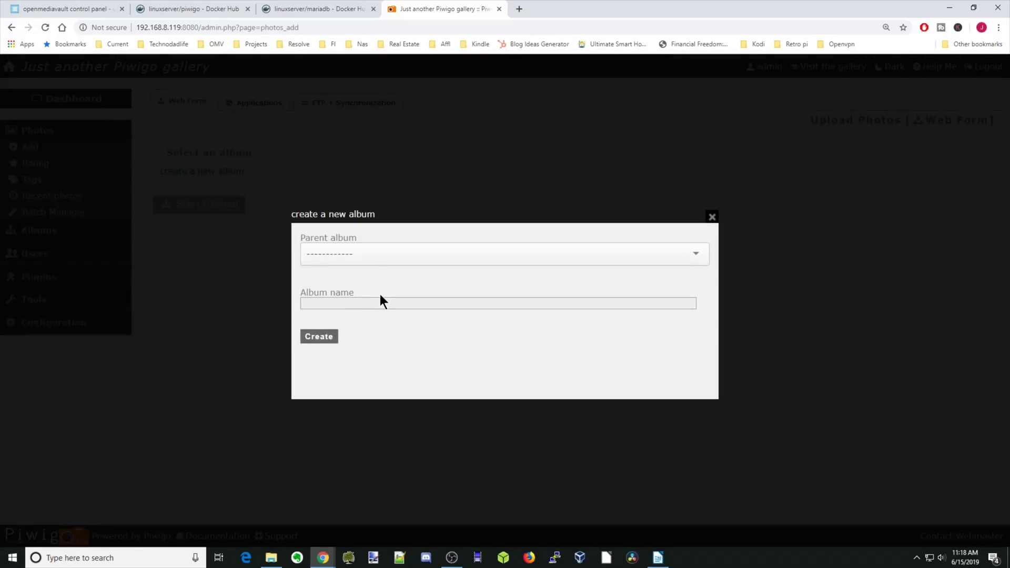
text(TDL)
click(318, 336)
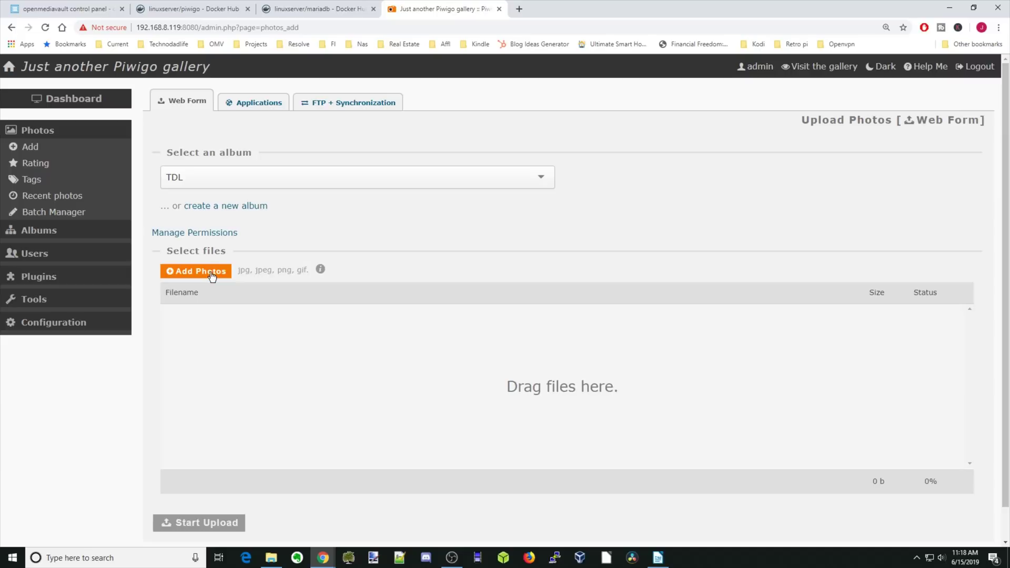
Step: Pick IMG_2724.JPG in the file dialog and upload it into the TDL album
click(211, 271)
click(128, 84)
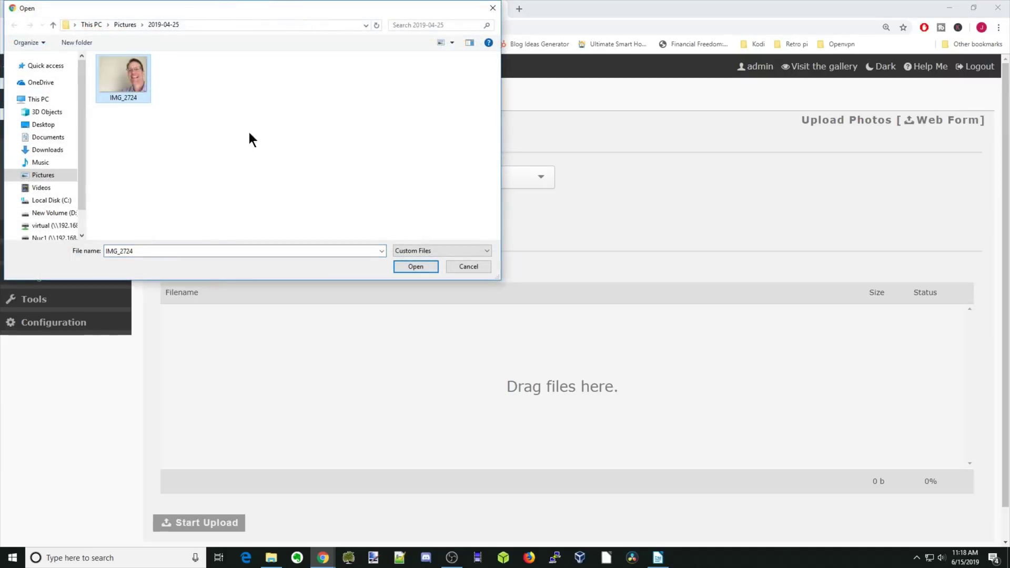
click(417, 267)
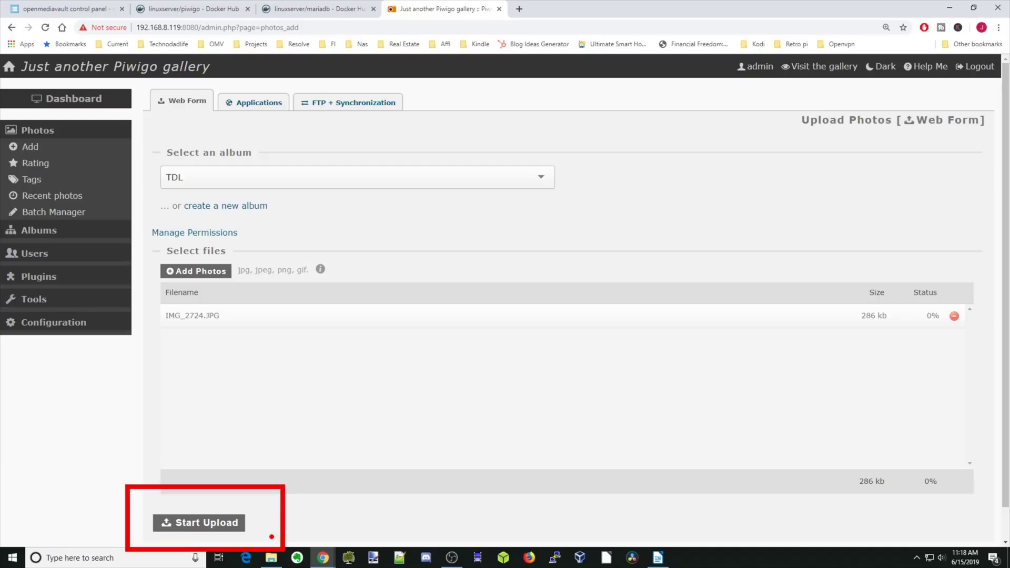
click(215, 524)
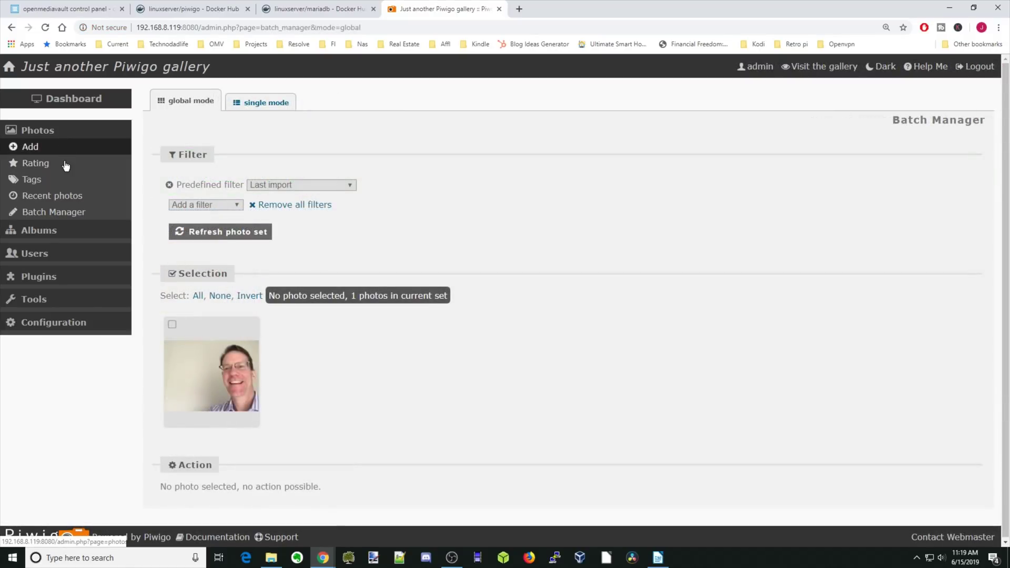
Step: Open the Albums > Manage list showing TDL, then expand the Users, Plugins, Tools and Configuration menus
click(57, 235)
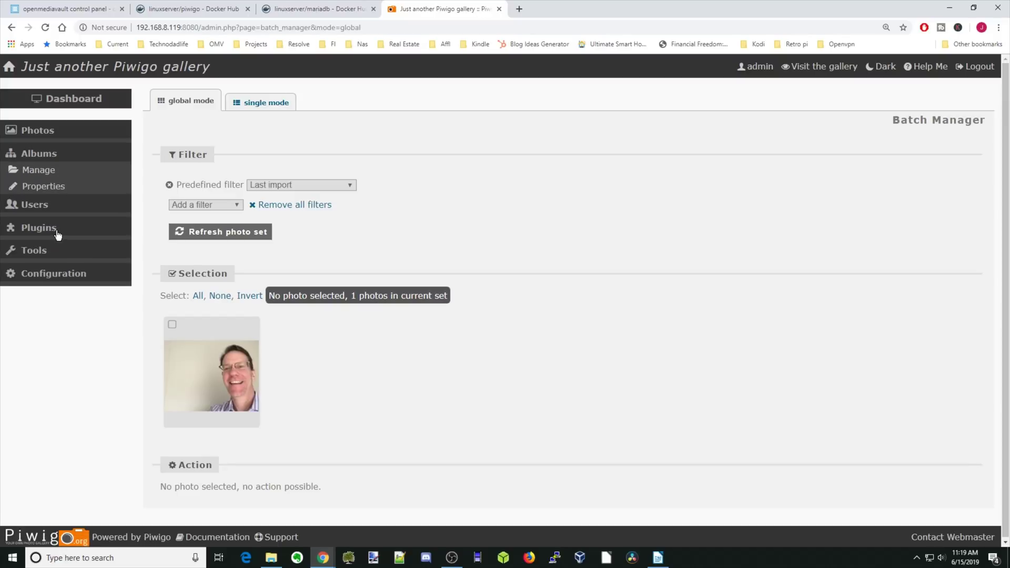
click(55, 175)
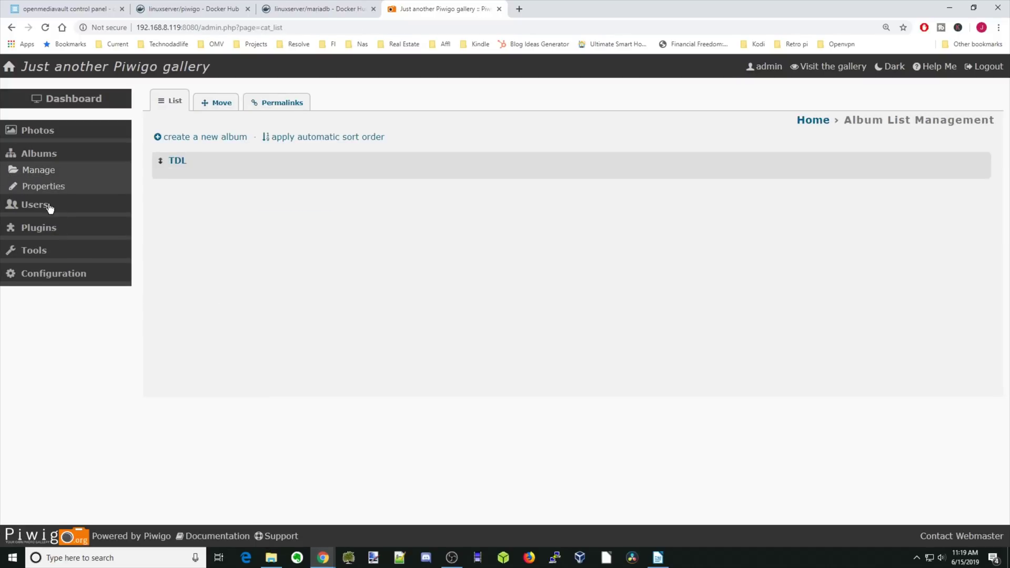
click(49, 207)
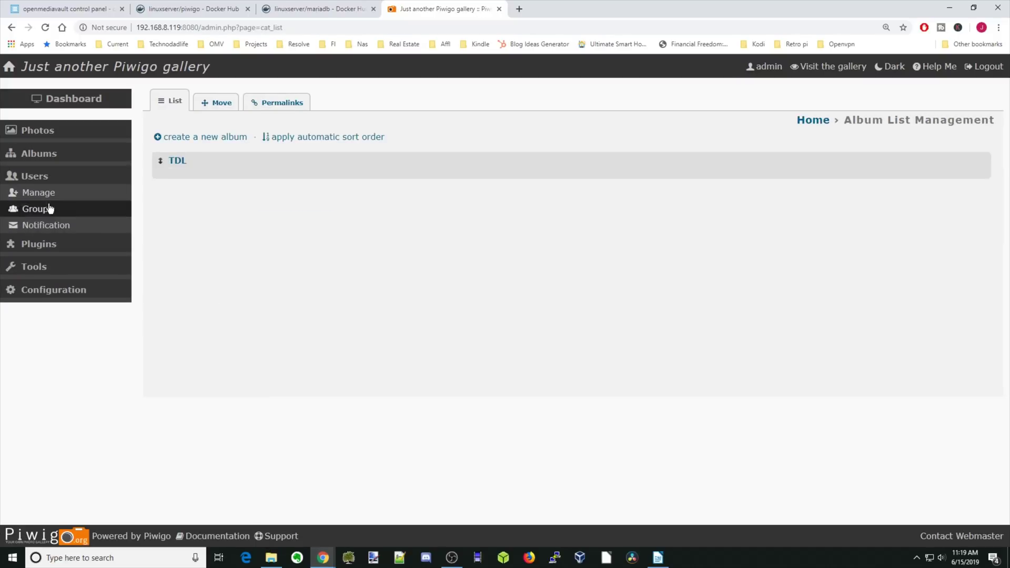
click(49, 245)
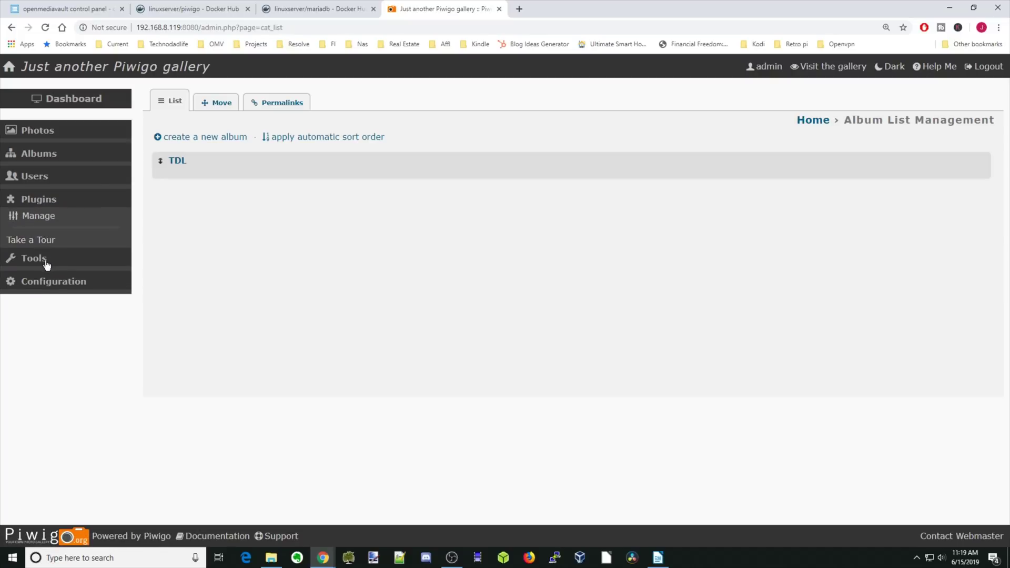
click(46, 265)
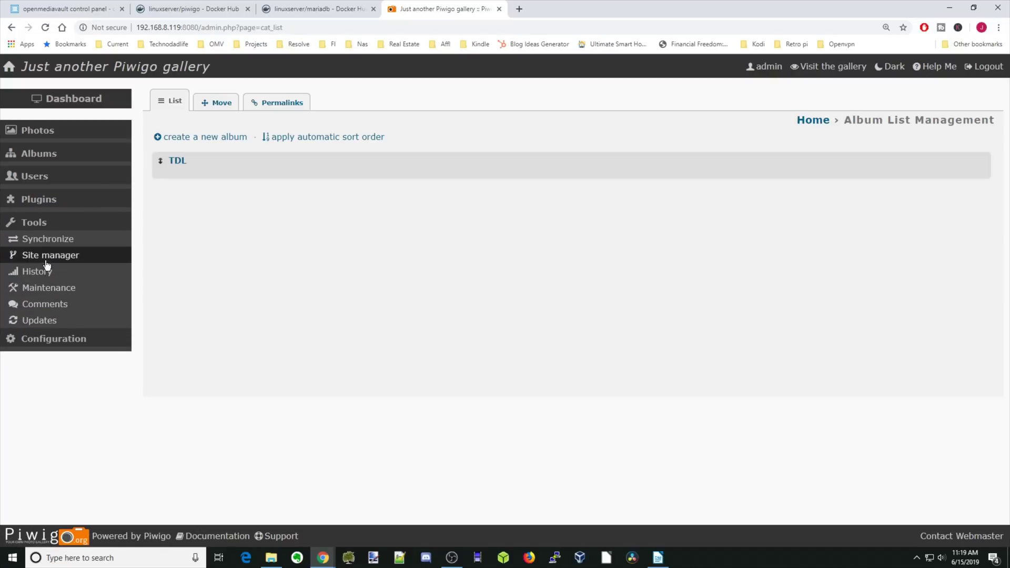
click(63, 342)
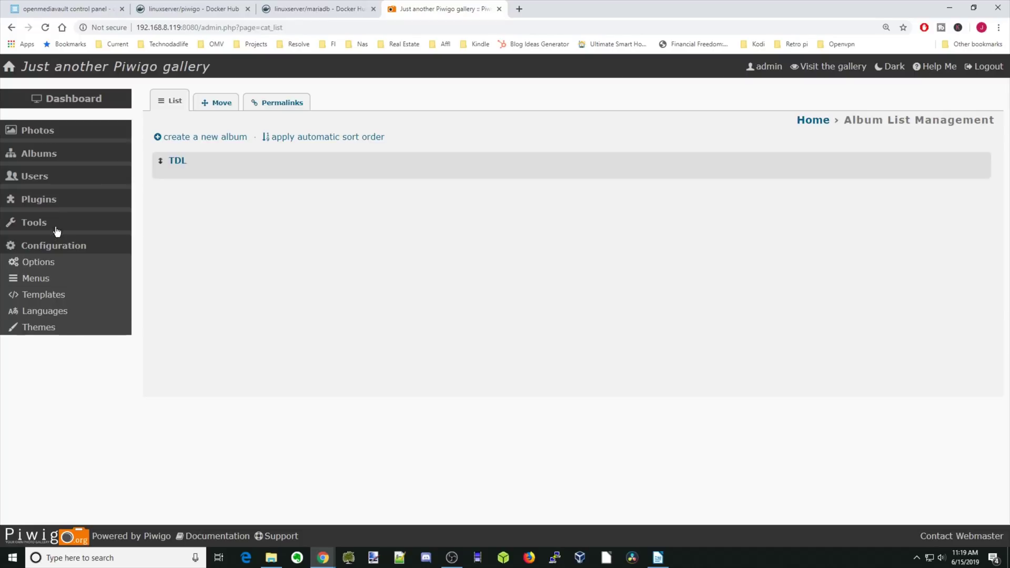
click(46, 204)
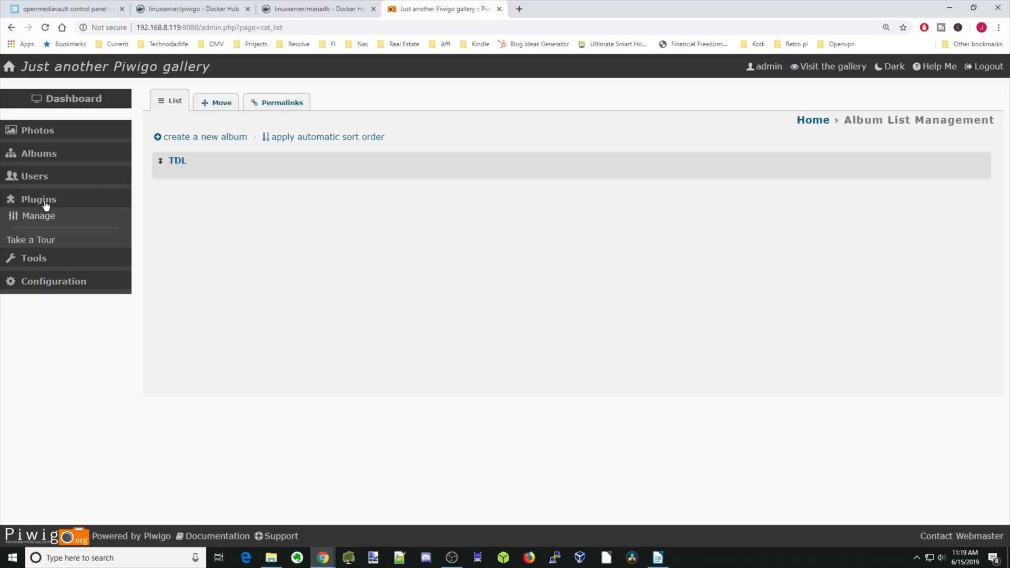